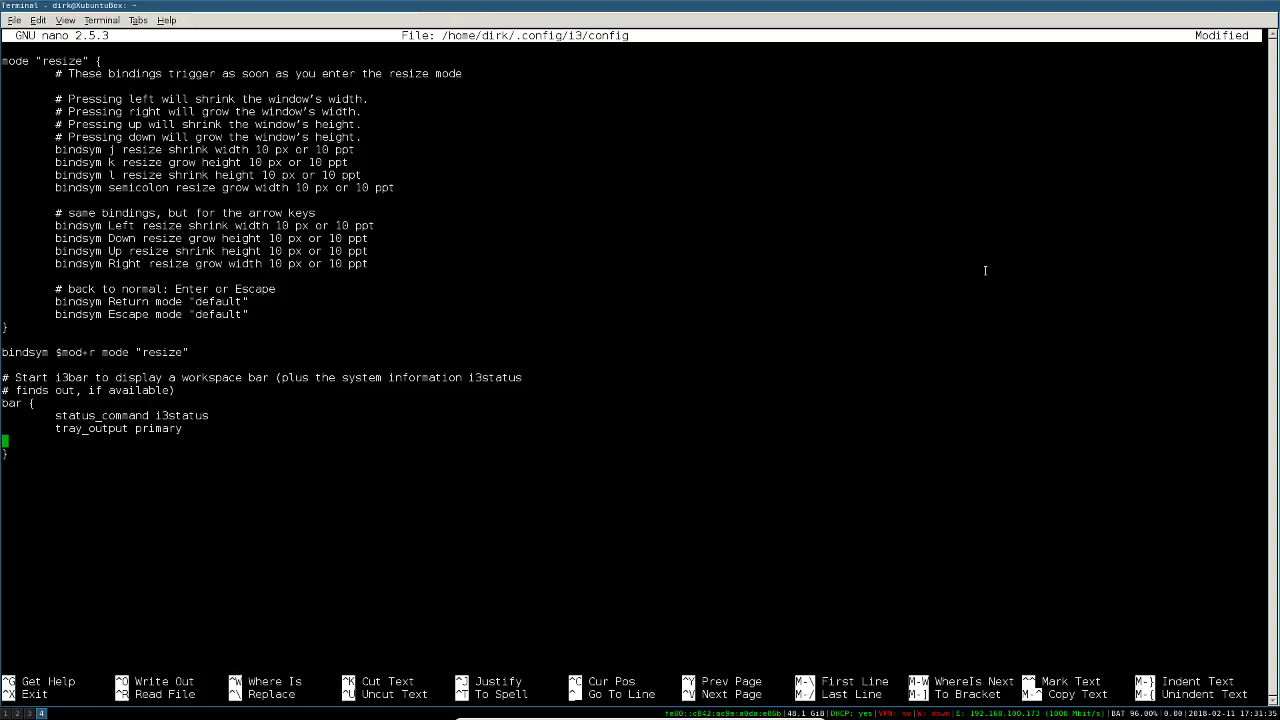
Step: Add a "position top" line to the bar block below tray_output primary, save the i3 config file and exit the editor
key("Tab")
type("p")
type("osition")
key("Tab")
type("top")
key("ctrl+x")
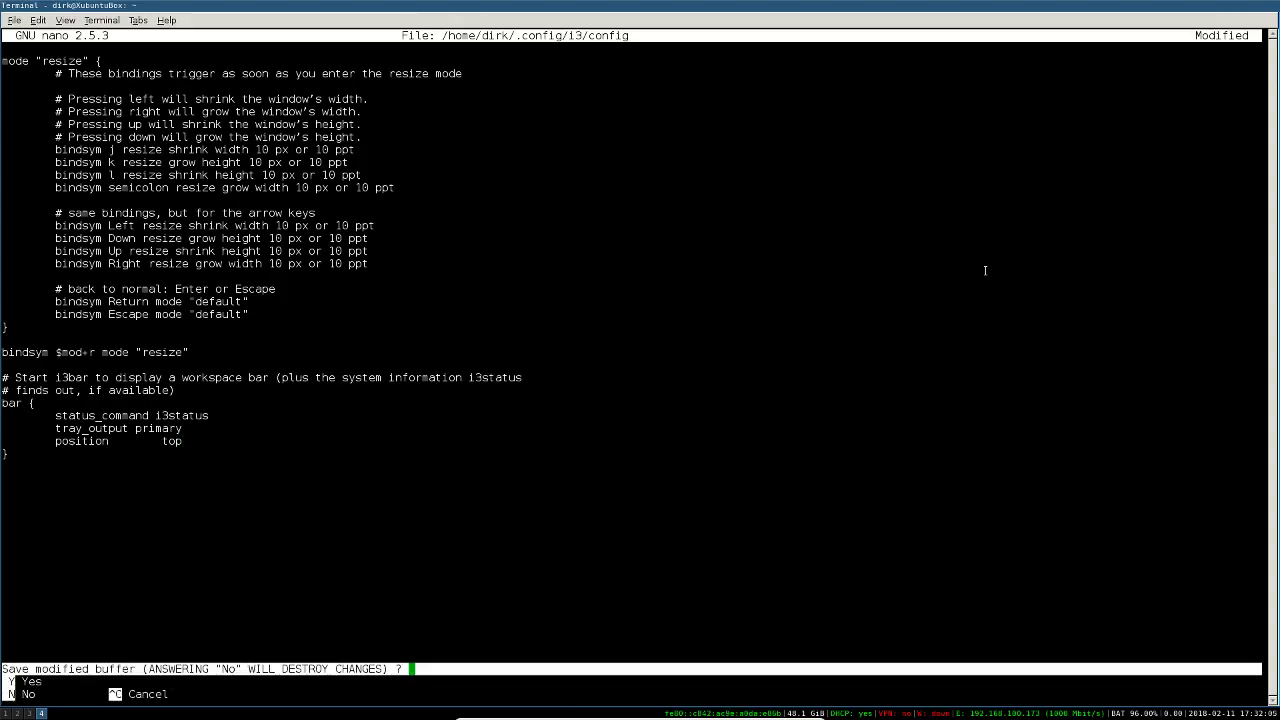
key("y")
key("Return")
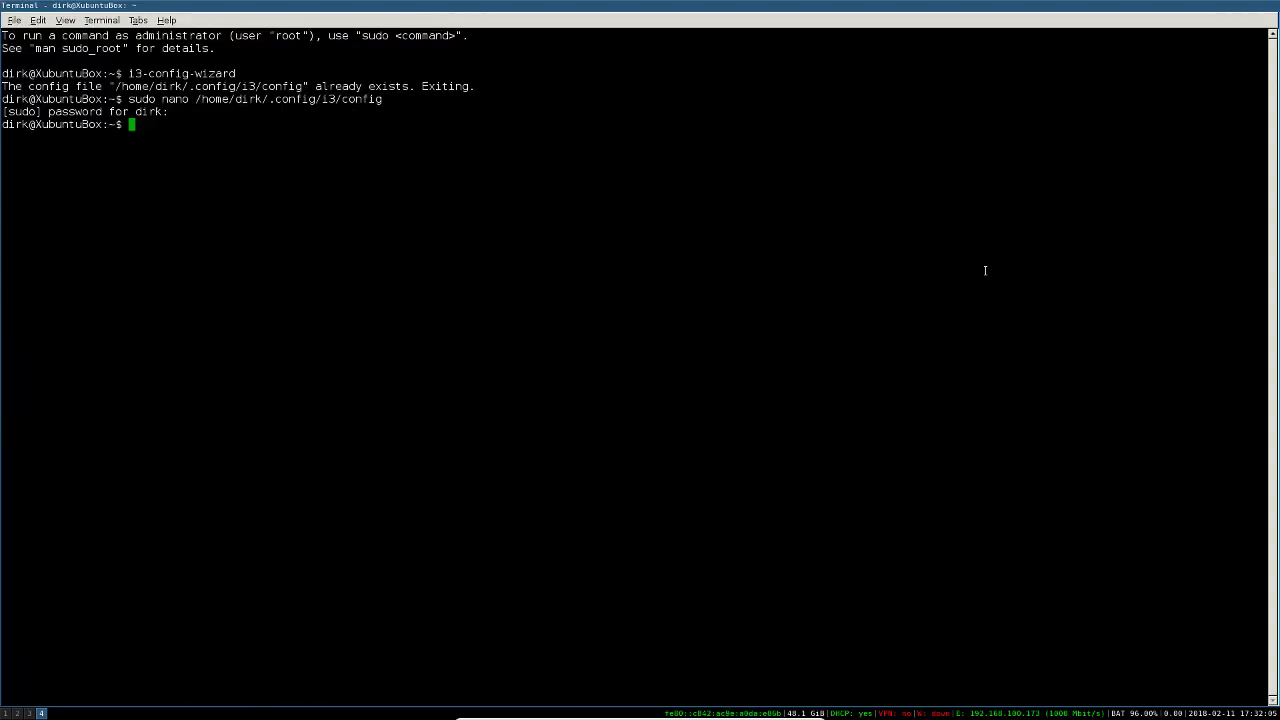
Step: Recall the previous sudo nano command for the i3 config file at the prompt without running it
key("Up")
key("Down")
key("Up")
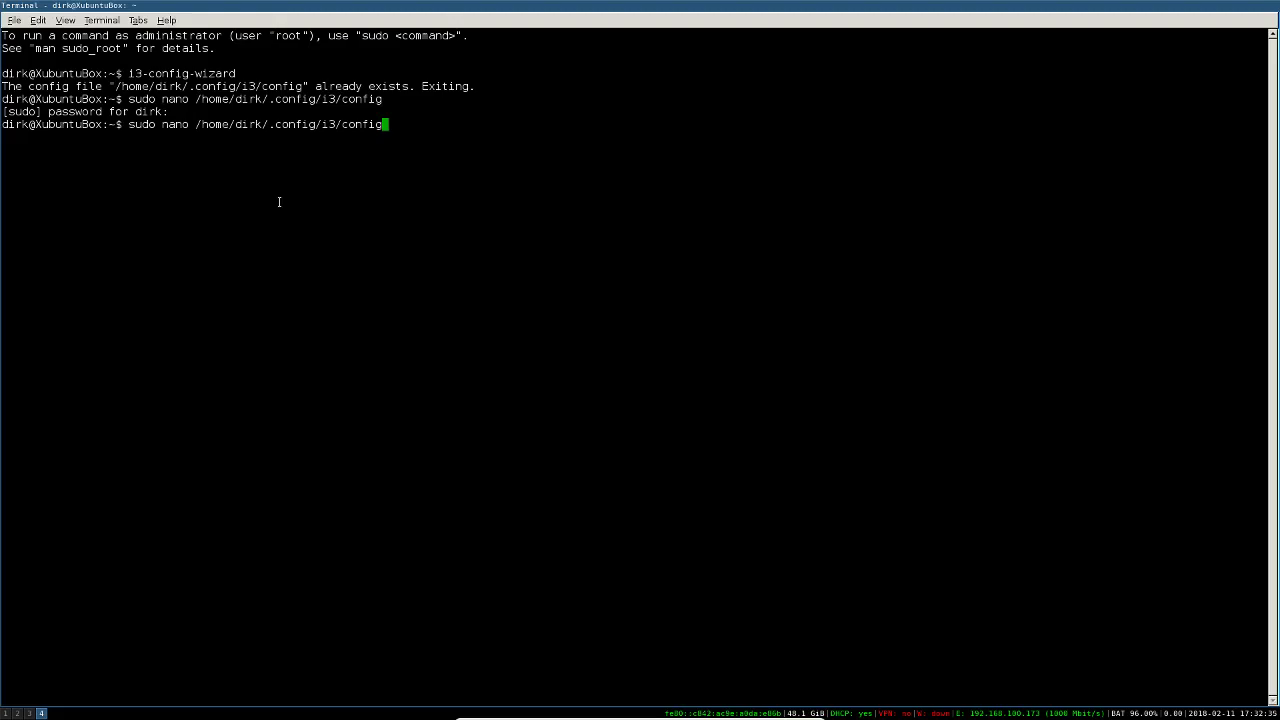
Step: Look through workspaces 1 to 4 by number, going back and forth, and finish on the file manager in workspace 2
key("super+1")
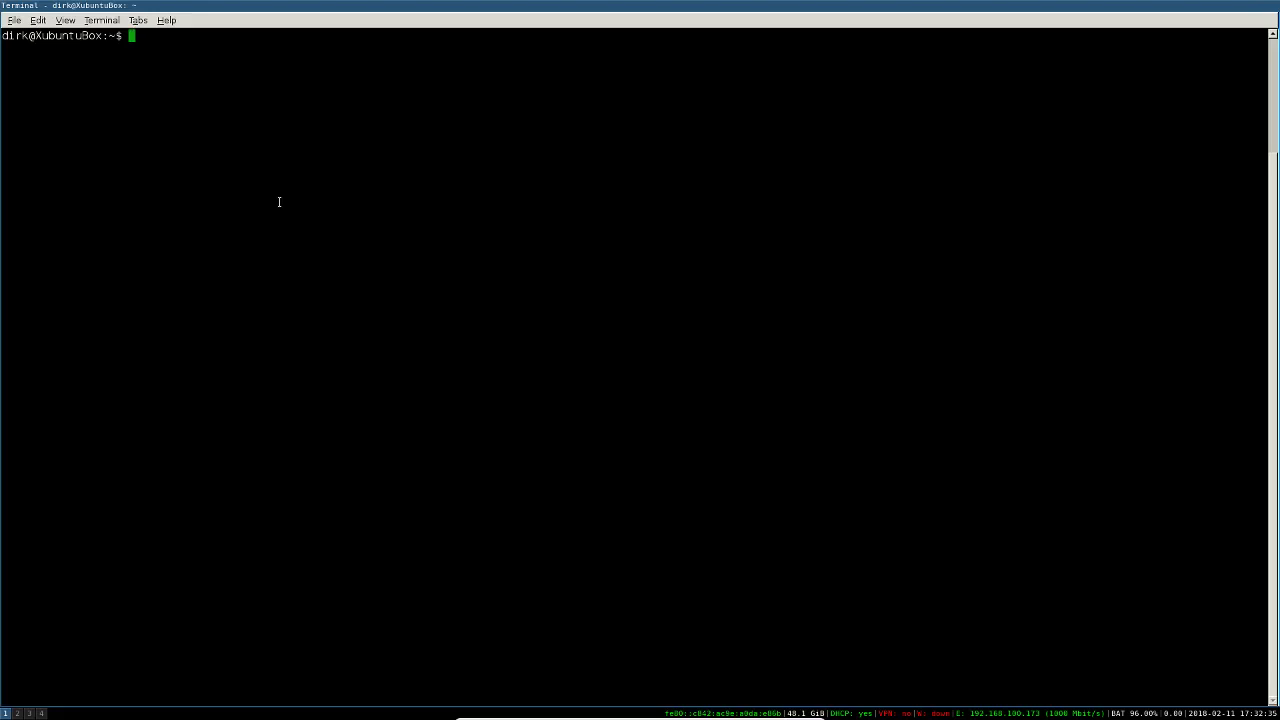
key("super+2")
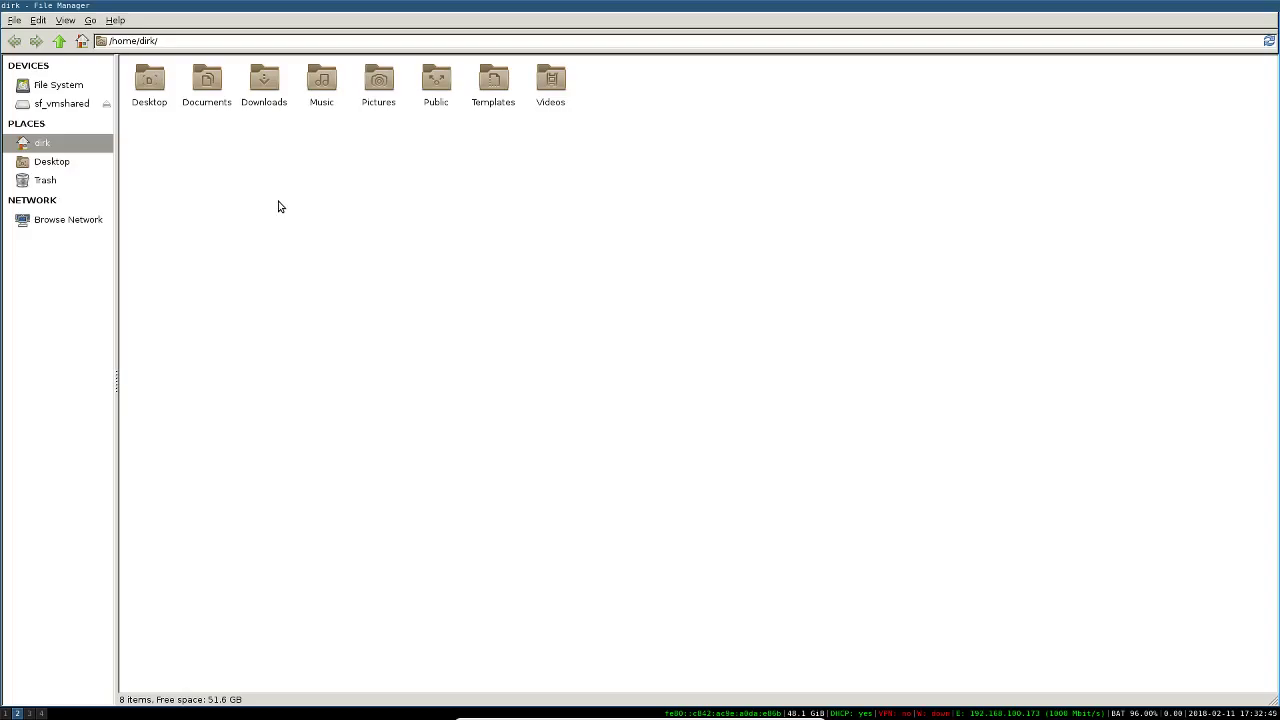
key("super+3")
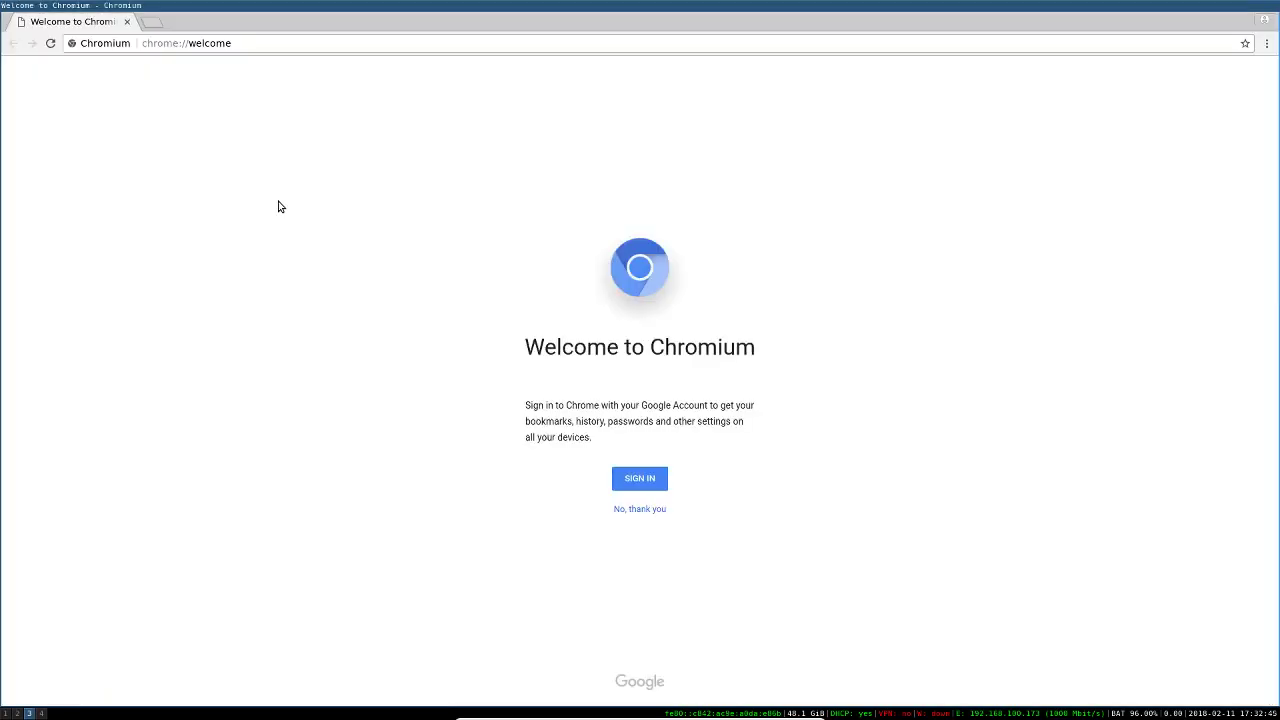
key("super+4")
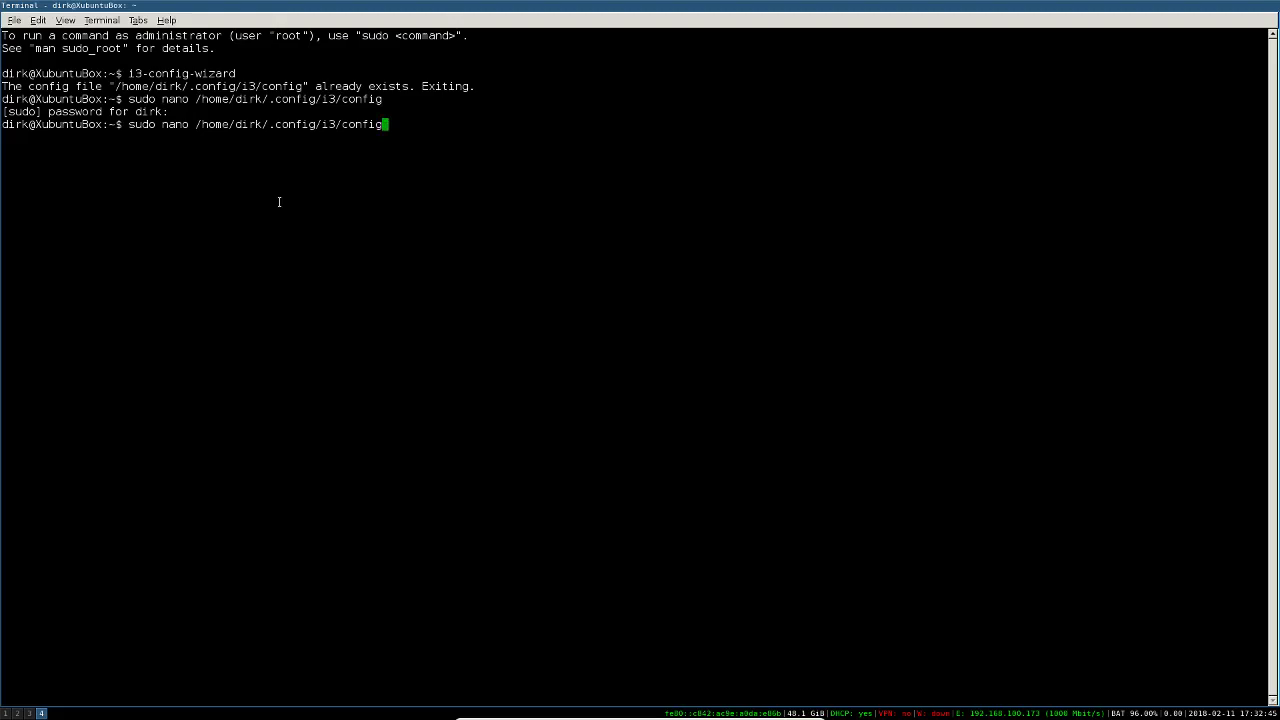
key("super+1")
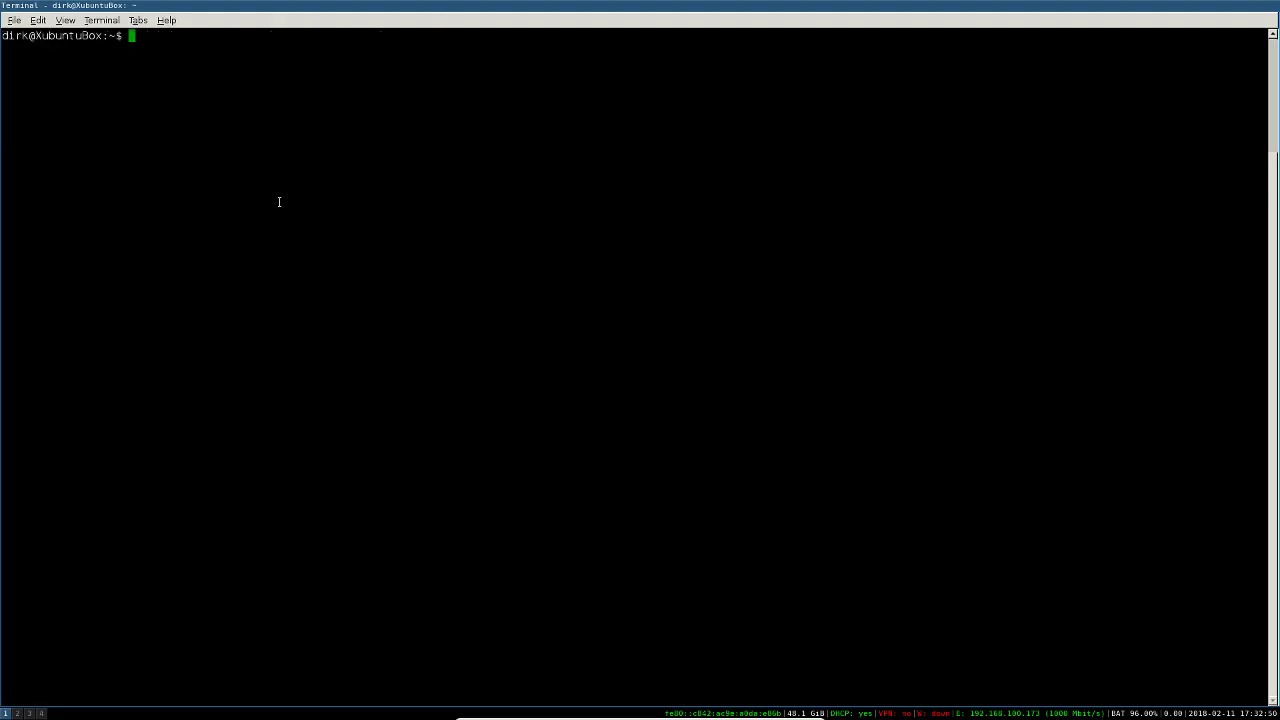
key("super+2")
key("super+3")
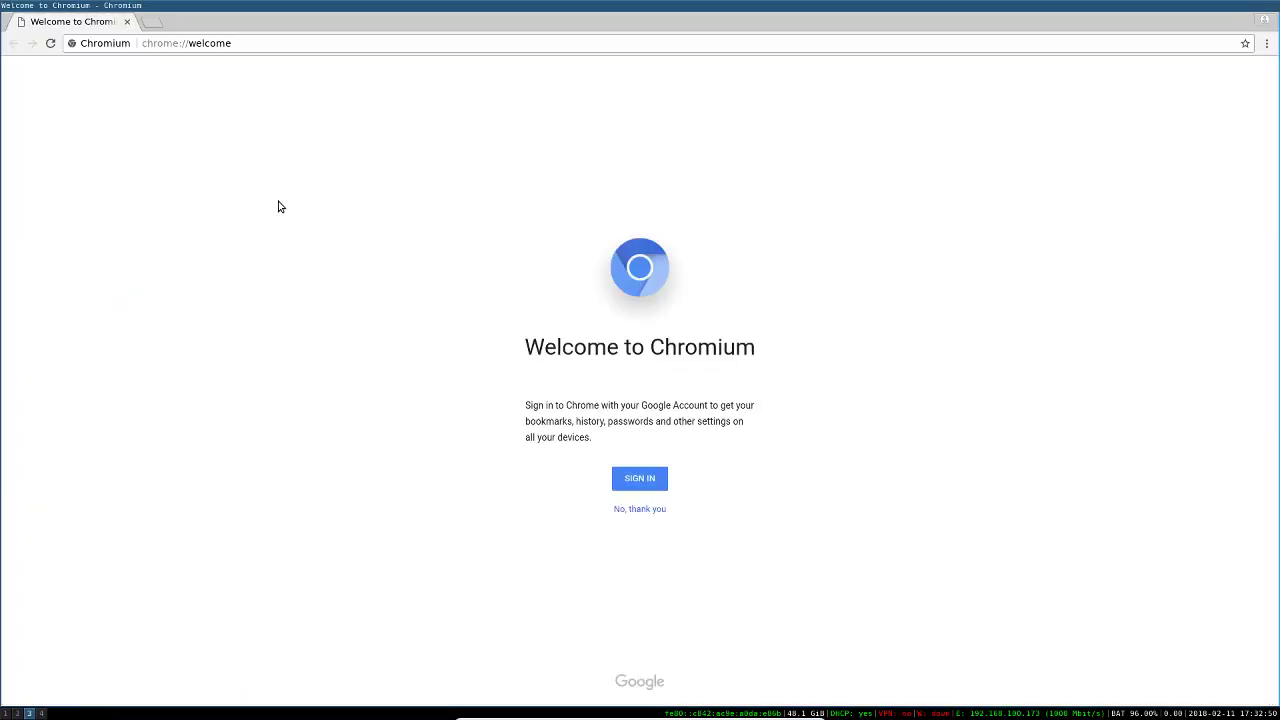
key("super+4")
key("super+3")
key("super+2")
key("super+3")
key("super+4")
key("super+3")
key("super+2")
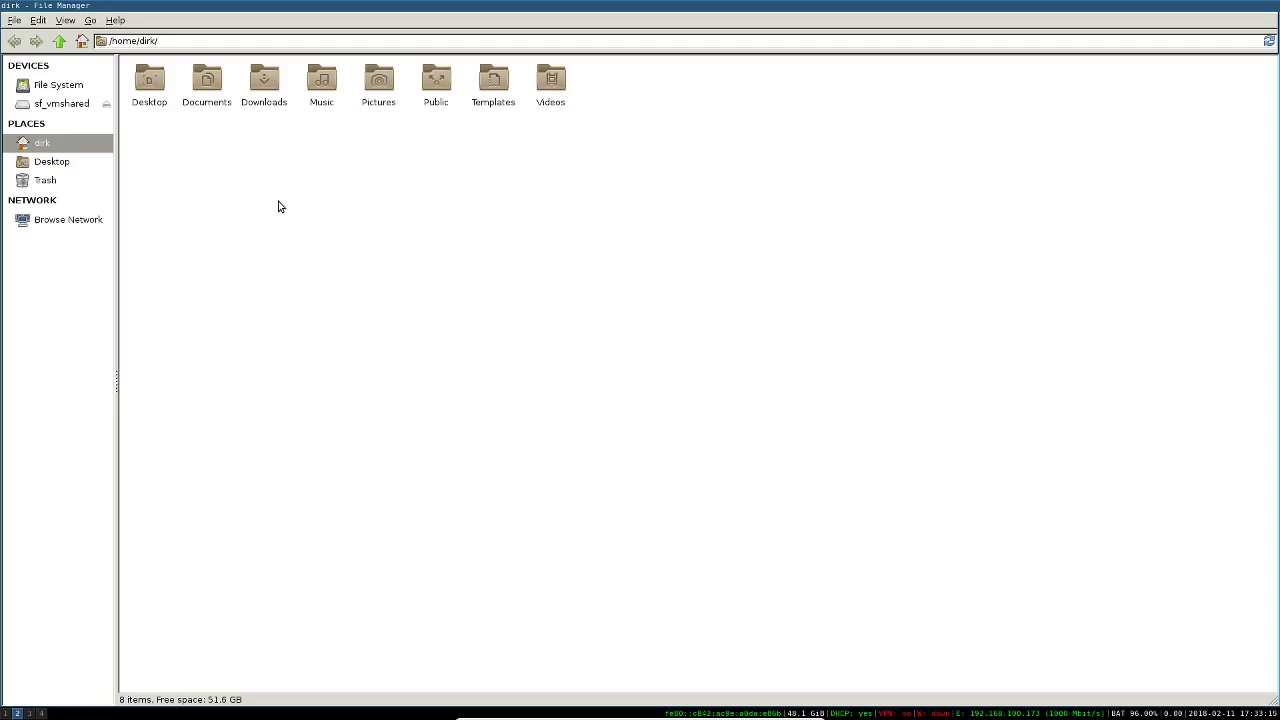
Step: Try to open the sf_vmshared device and browse the network in the file manager, and return to the home folder
left_click(74, 108)
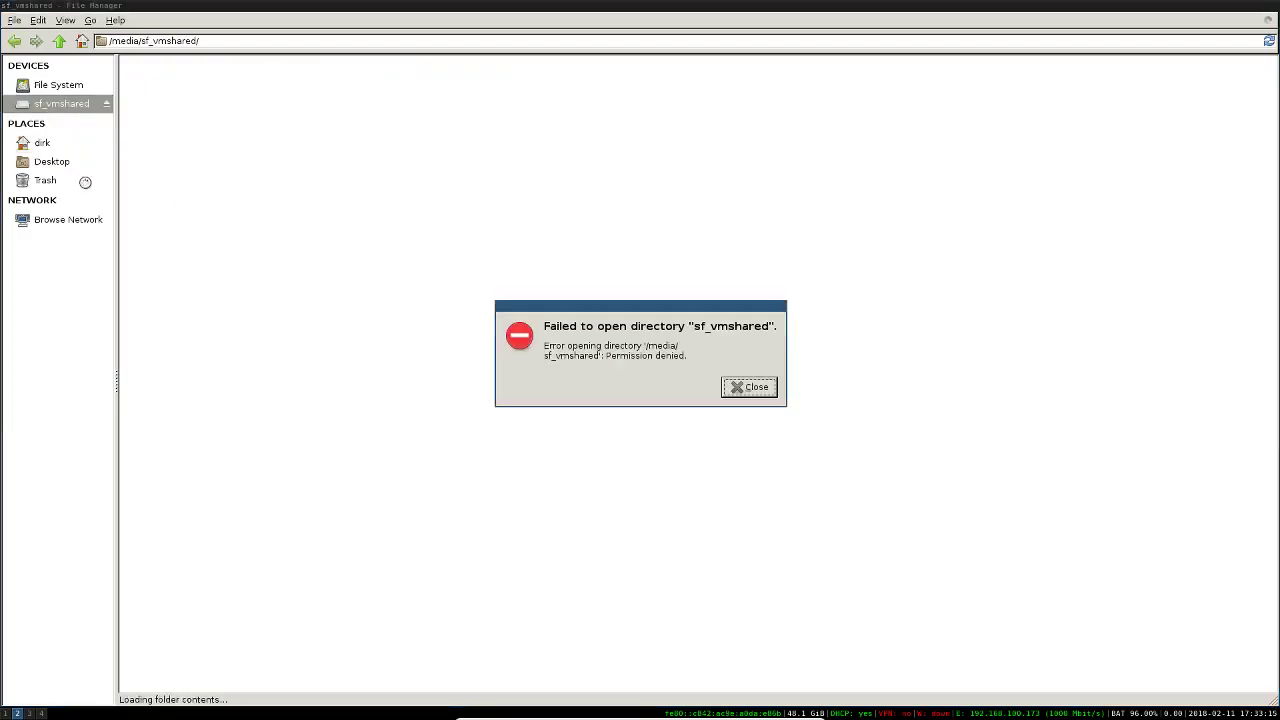
left_click(749, 387)
left_click(52, 224)
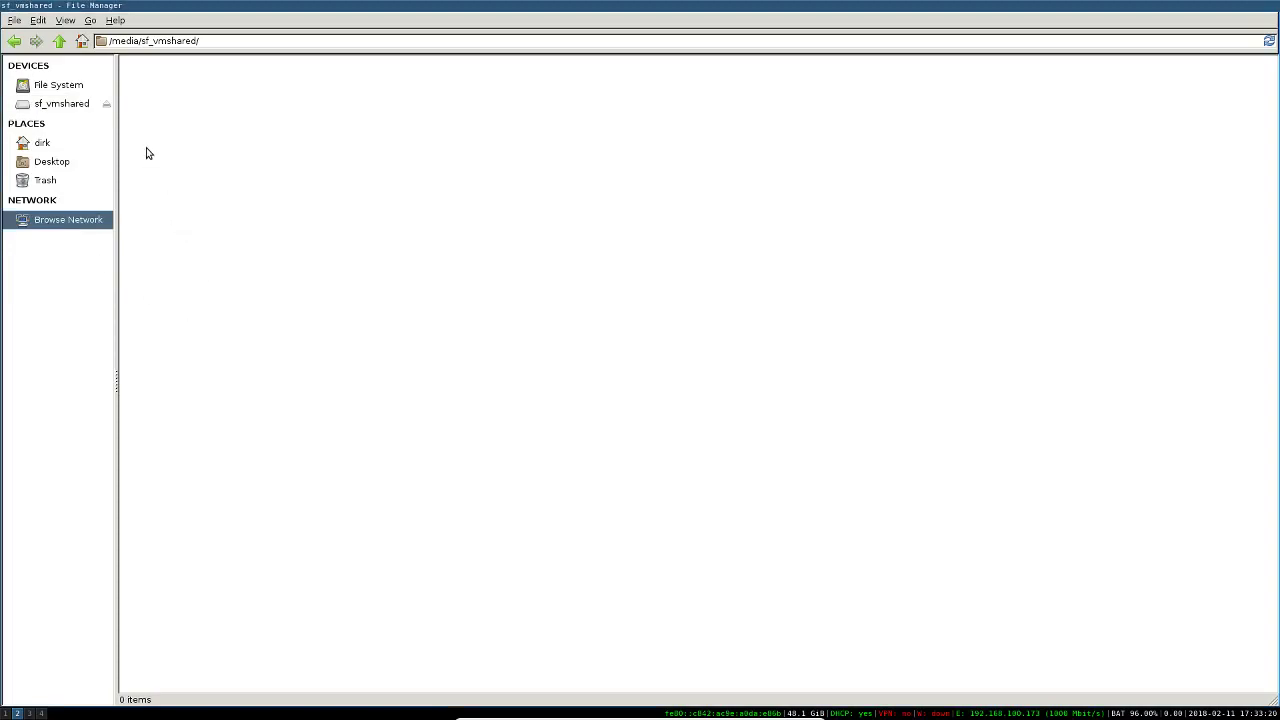
left_click(42, 145)
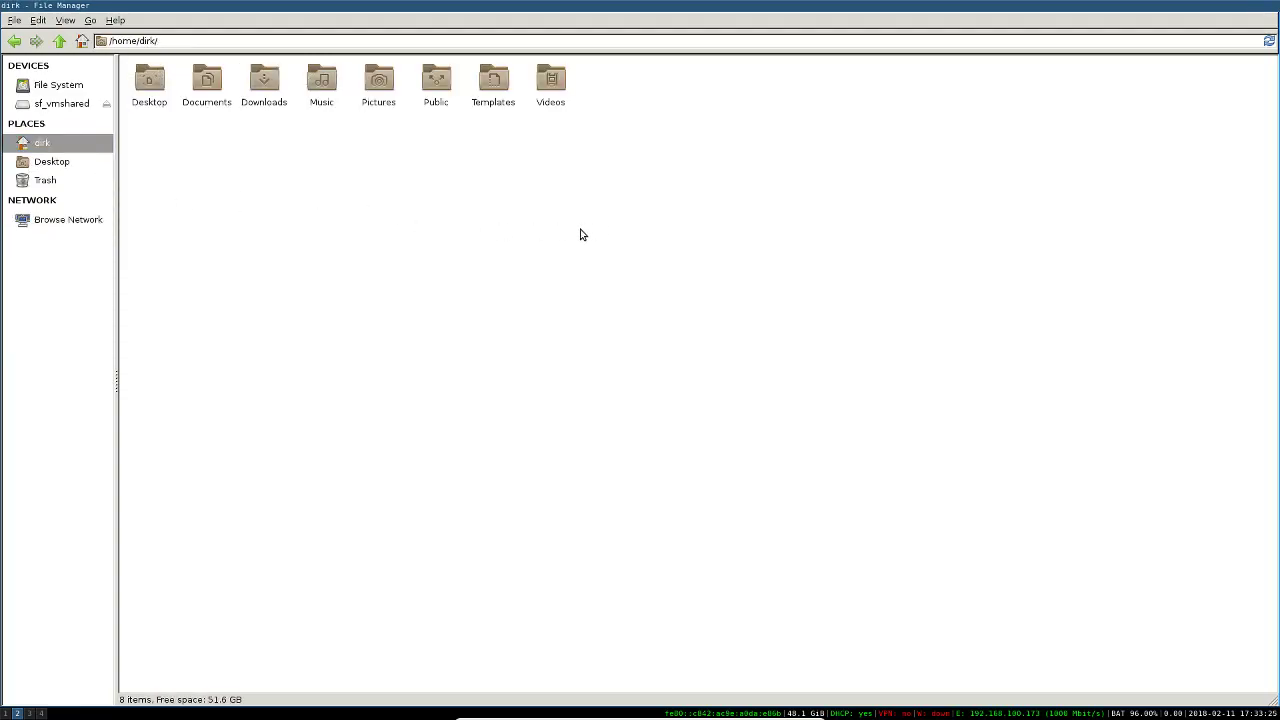
Step: Move through the adjacent workspaces from 1 up to the empty workspace 5, and return to workspace 2
key("ctrl+alt+Left")
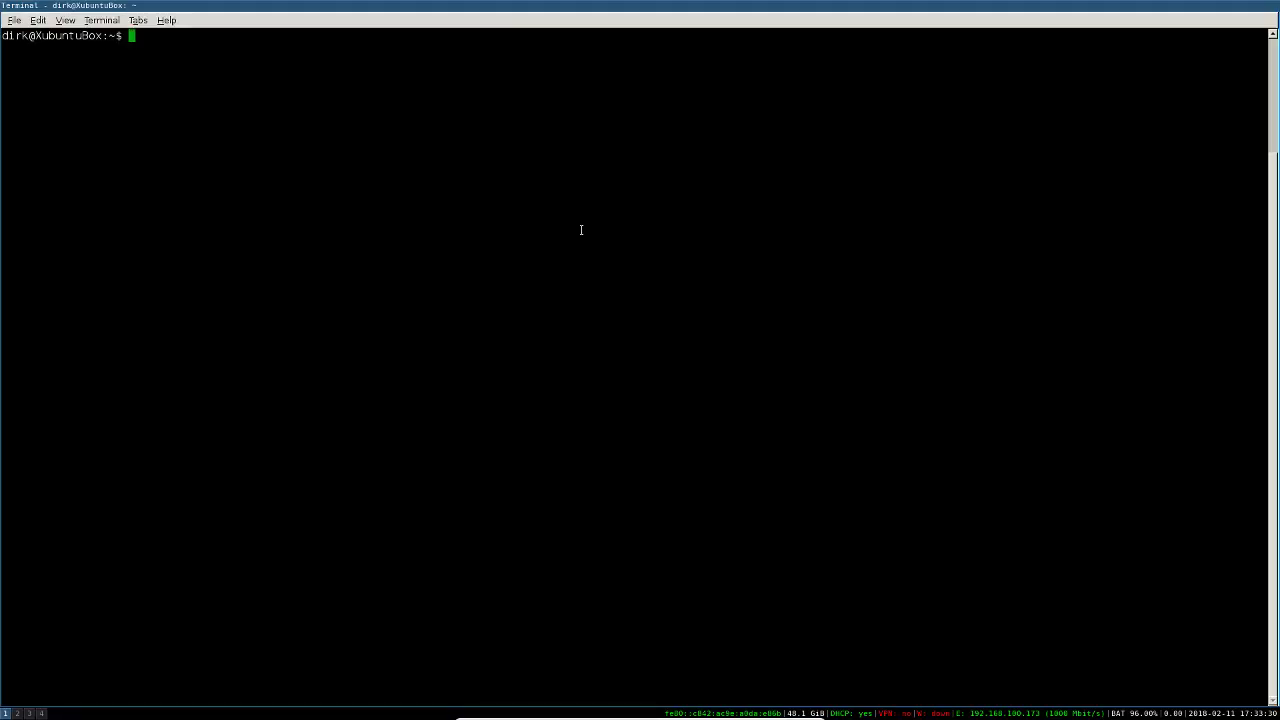
key("ctrl+alt+Right")
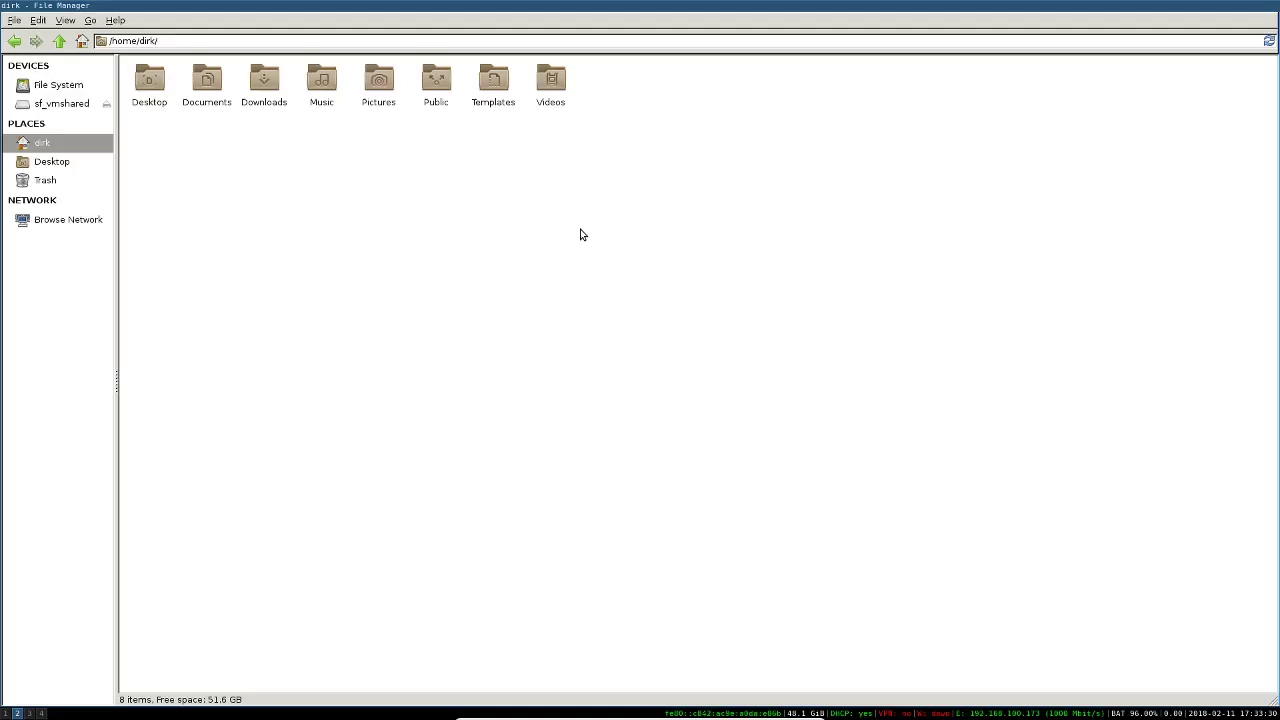
key("ctrl+alt+Right")
key("ctrl+alt+Right")
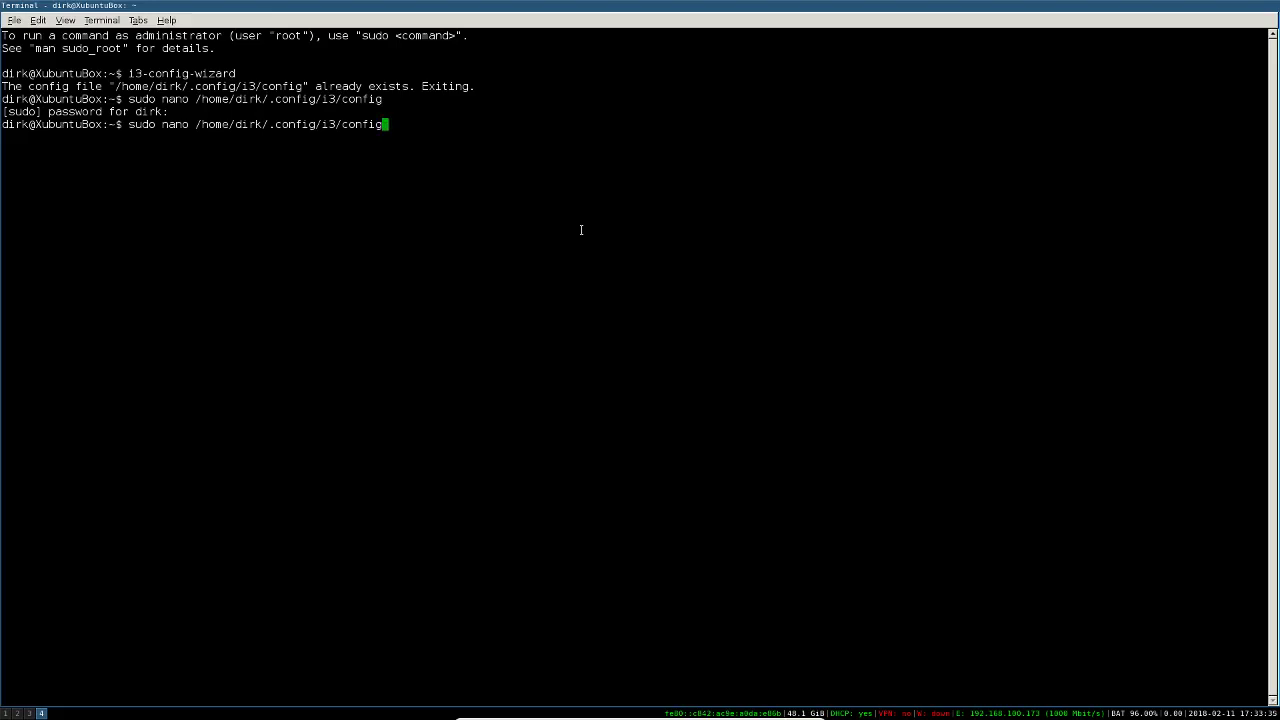
key("ctrl+alt+Right")
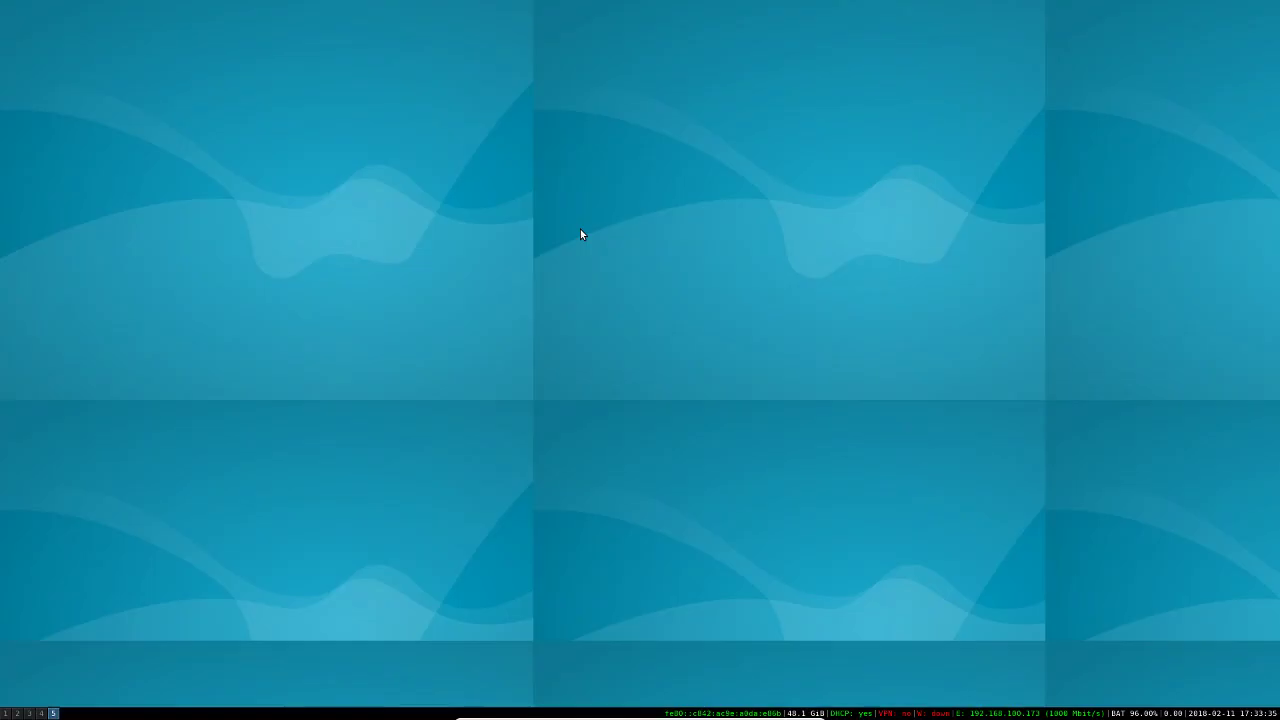
key("super+2")
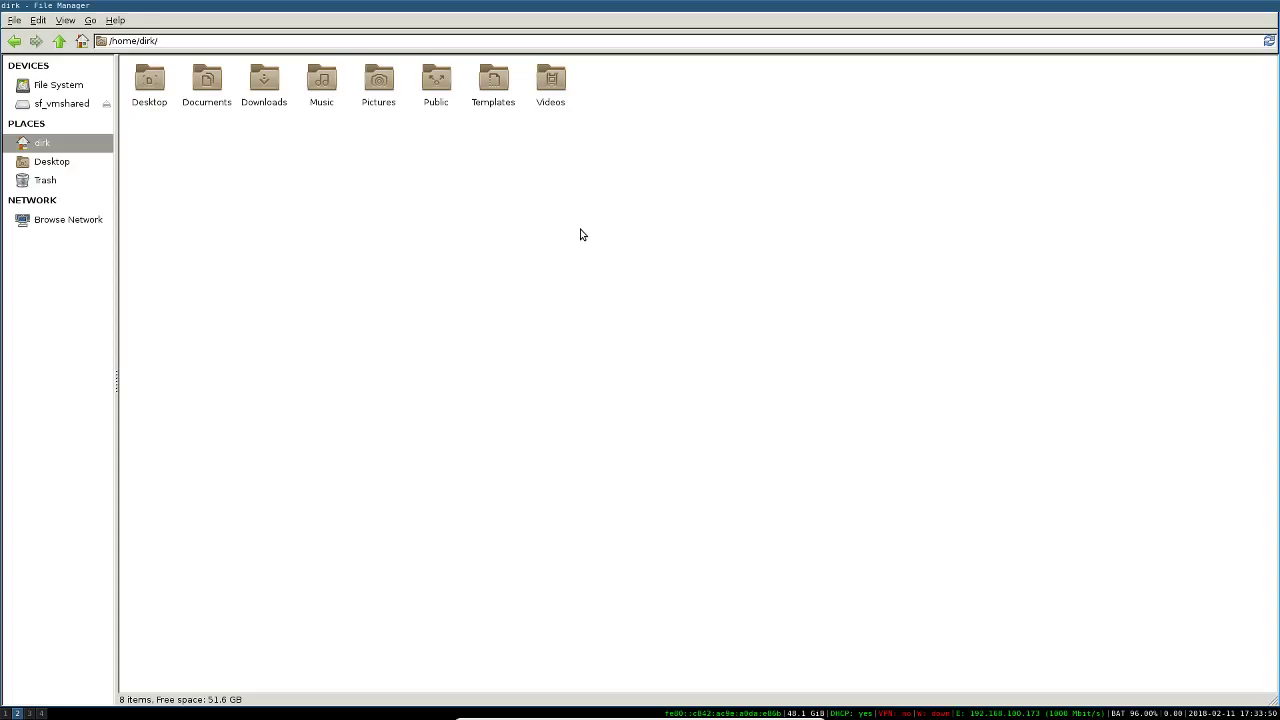
Step: Switch to the empty workspace 5 and start mousepad there from the application launcher
key("super+d")
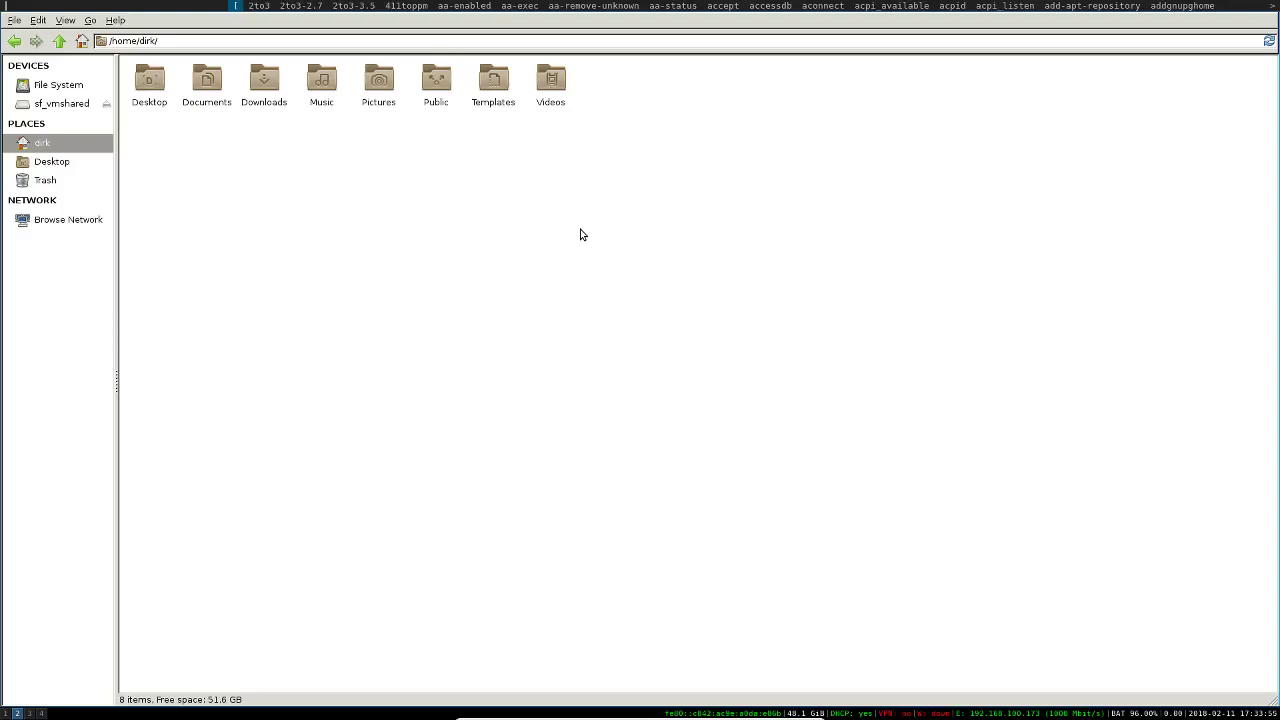
key("Escape")
key("super+4")
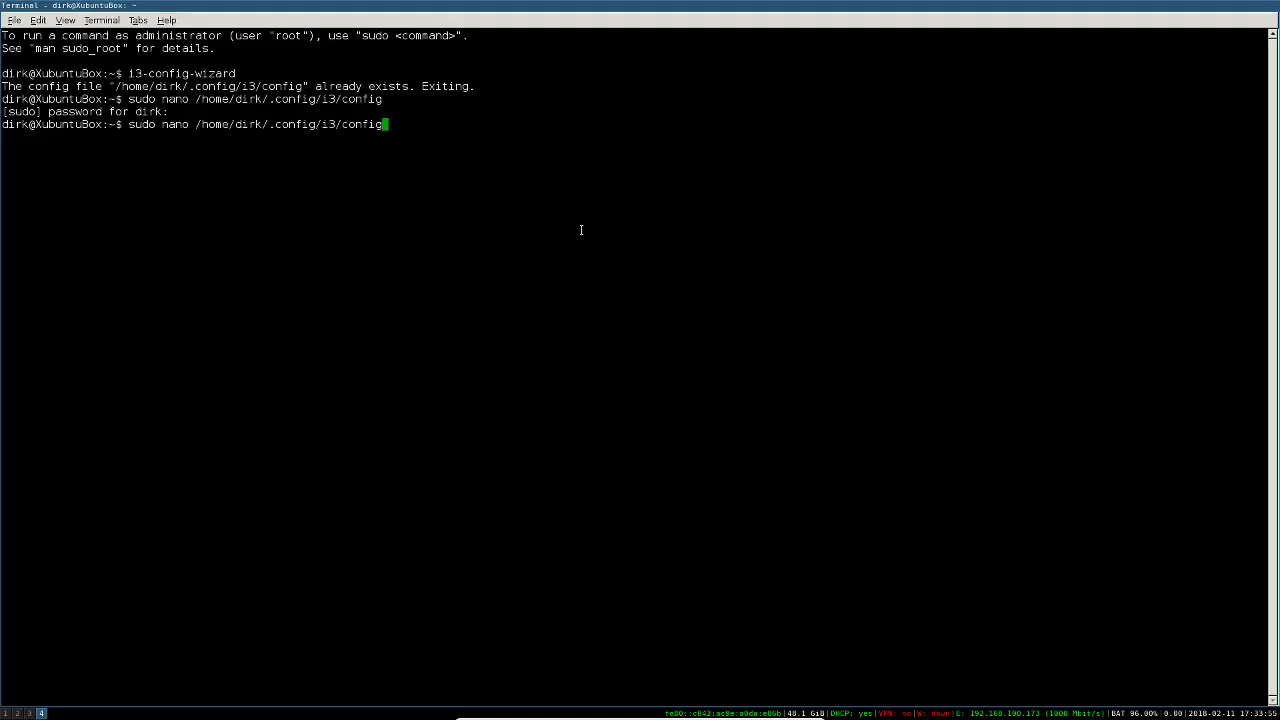
key("super+5")
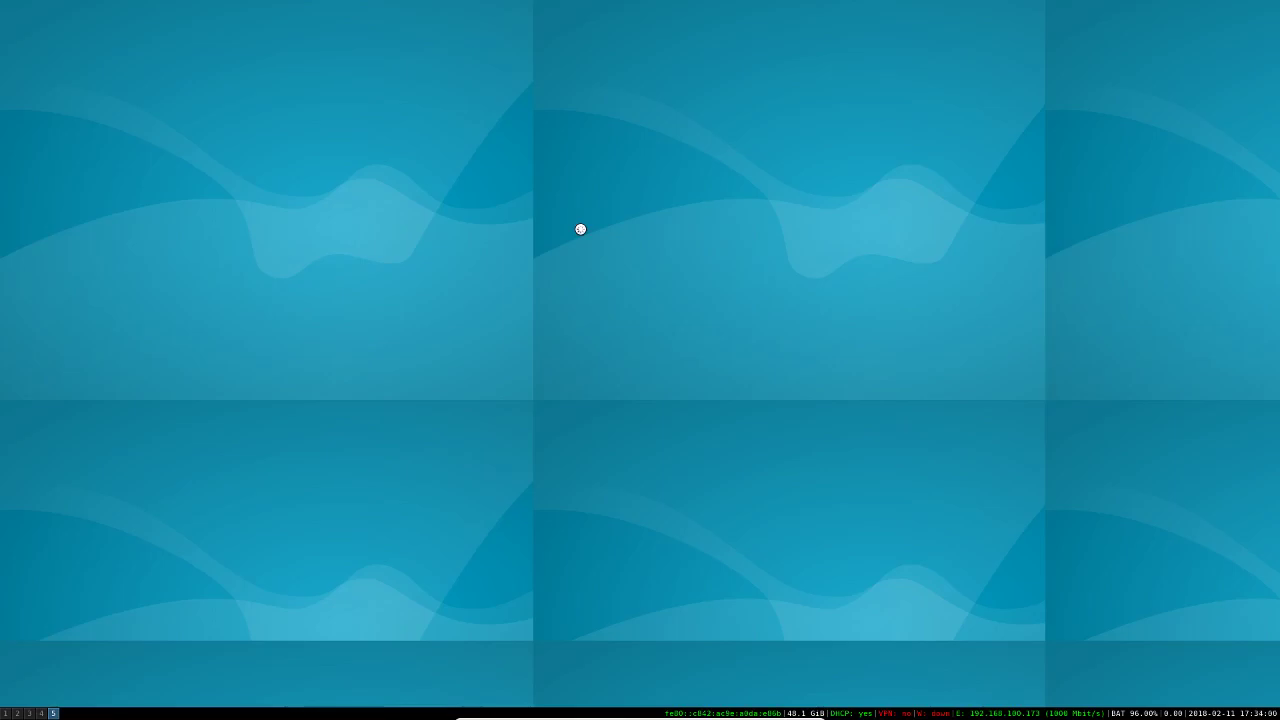
key("super+d")
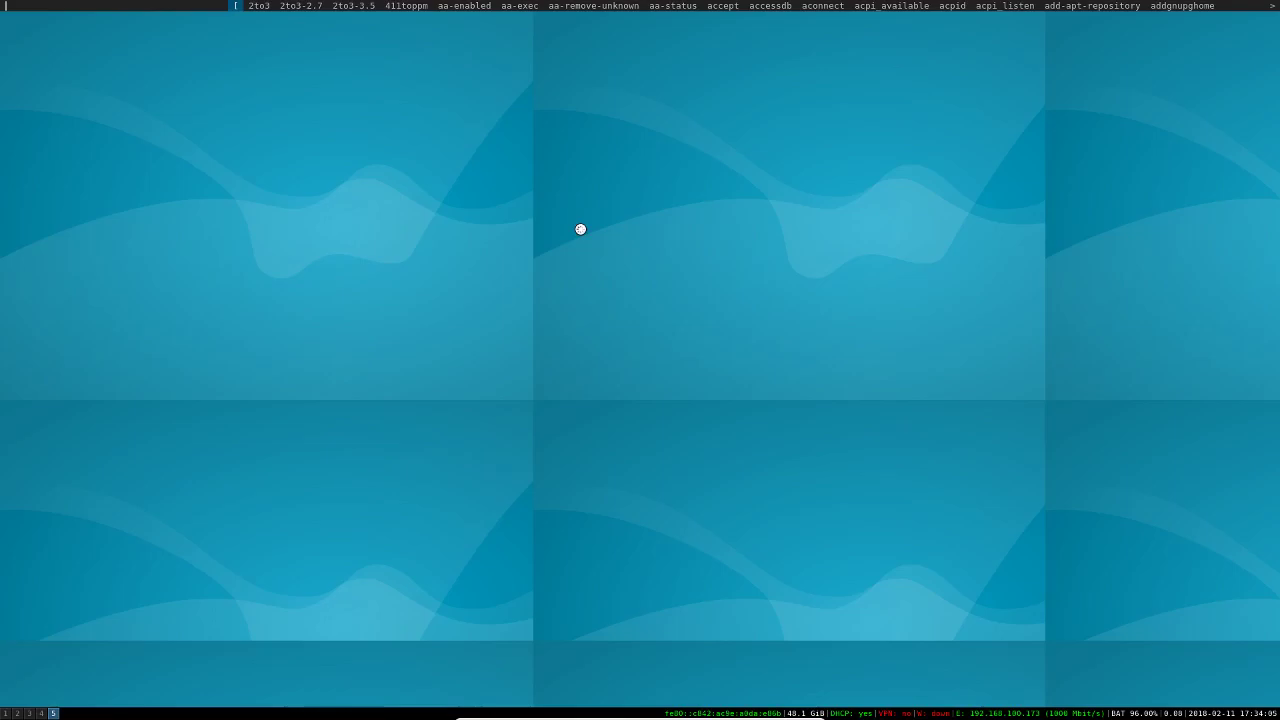
type("mo")
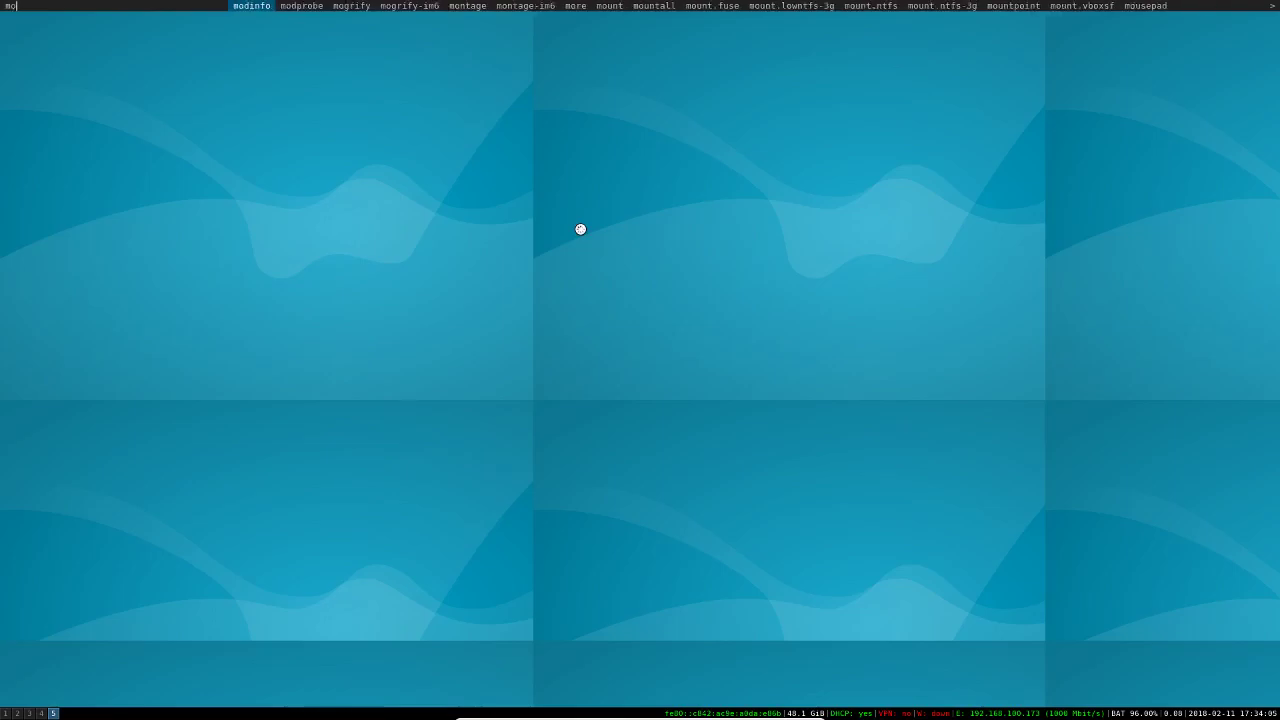
type("usepad")
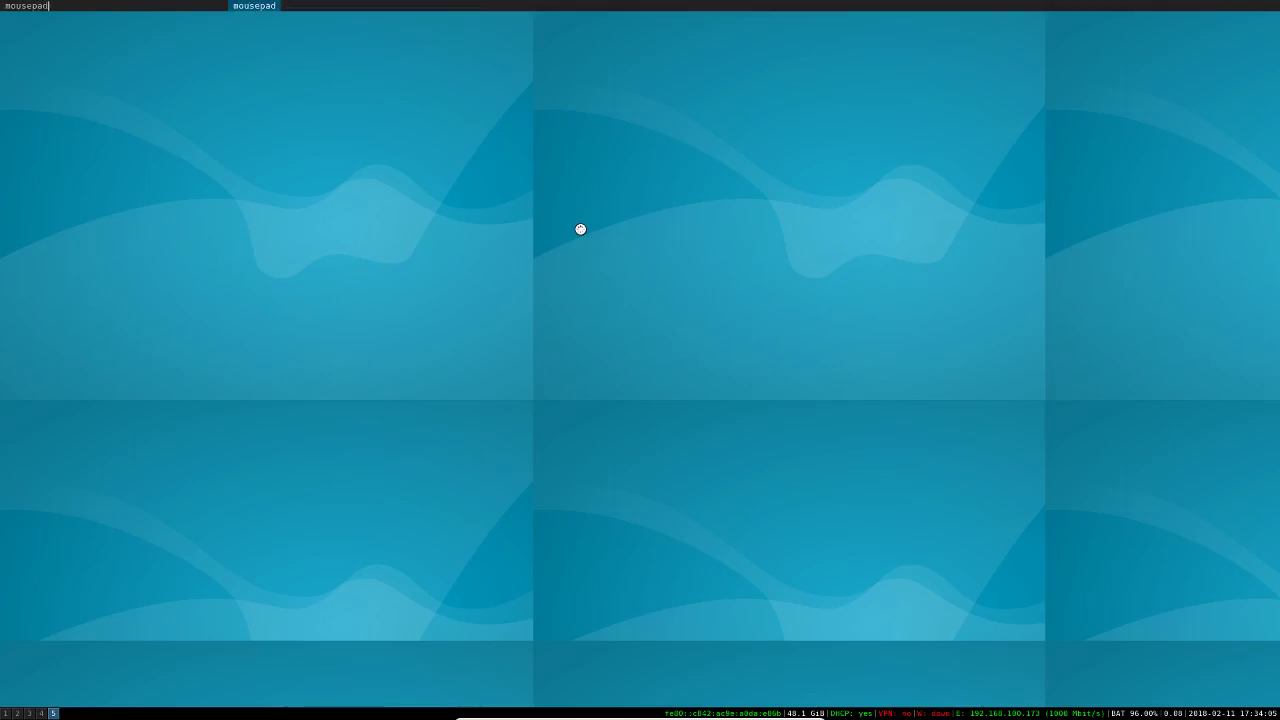
key("Return")
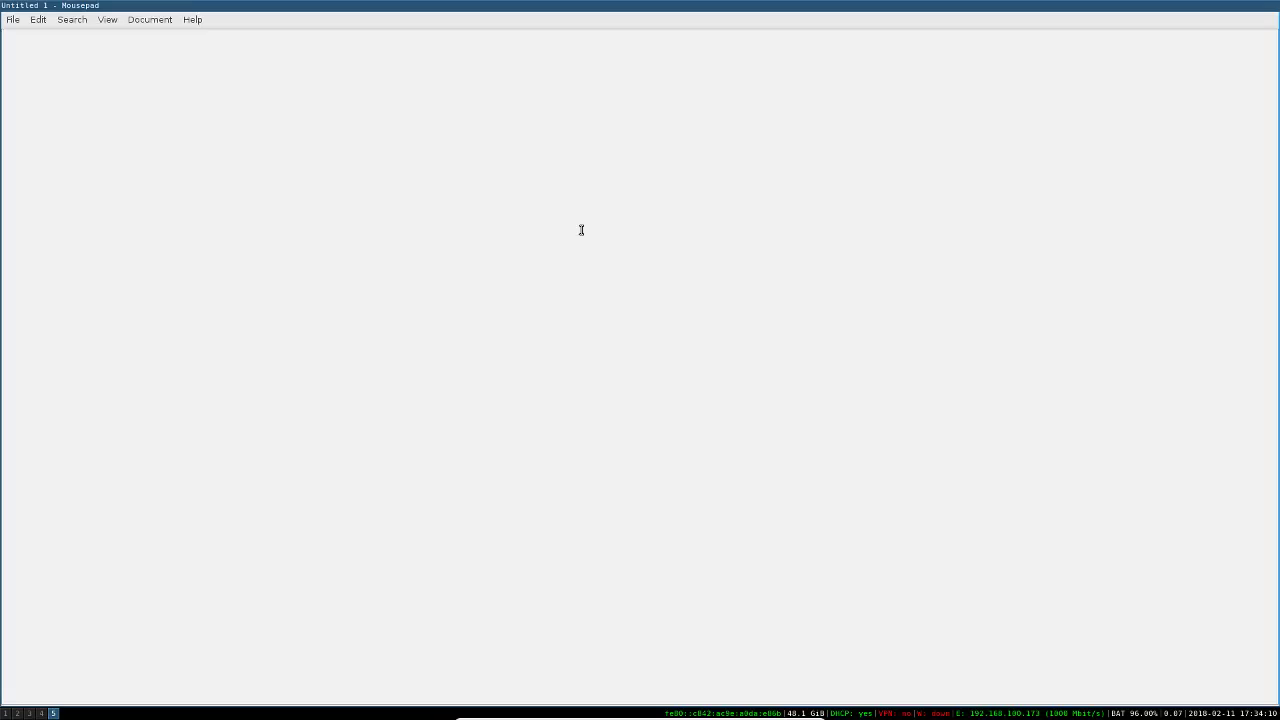
Step: Close Mousepad without saving its document and open the application launcher on the empty workspace 5
type("q")
key("BackSpace")
key("ctrl+q")
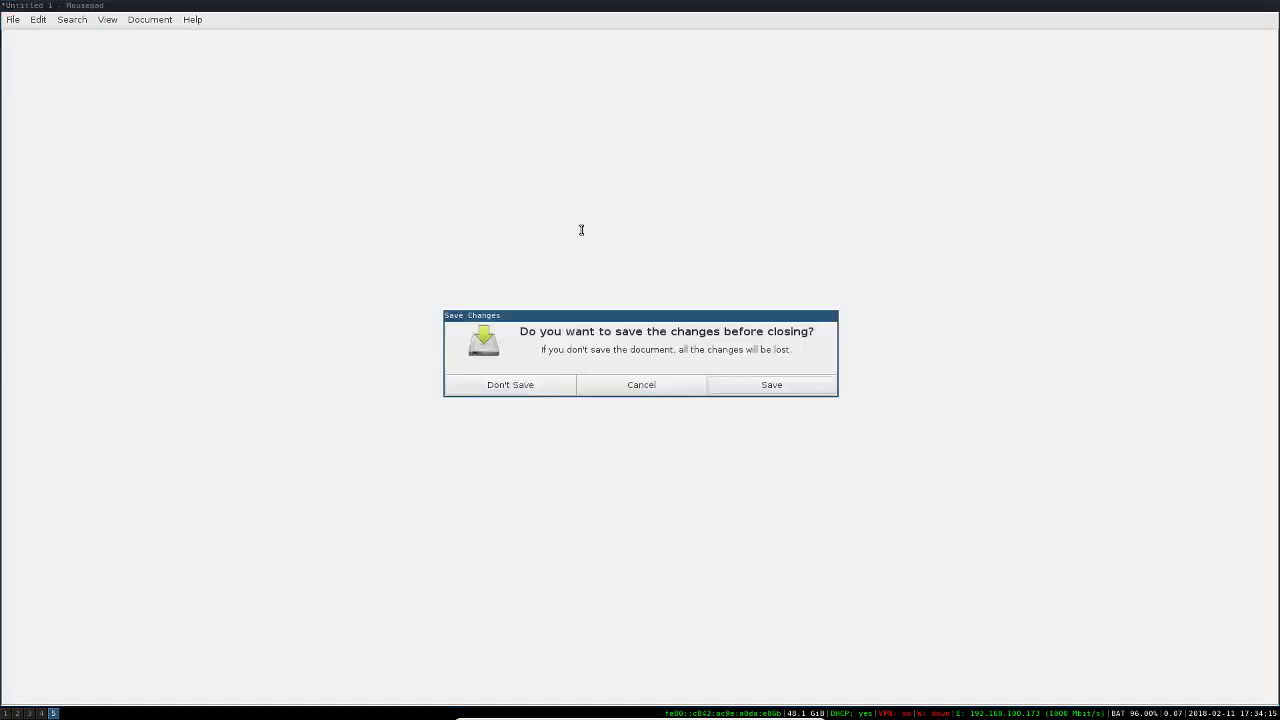
left_click(516, 392)
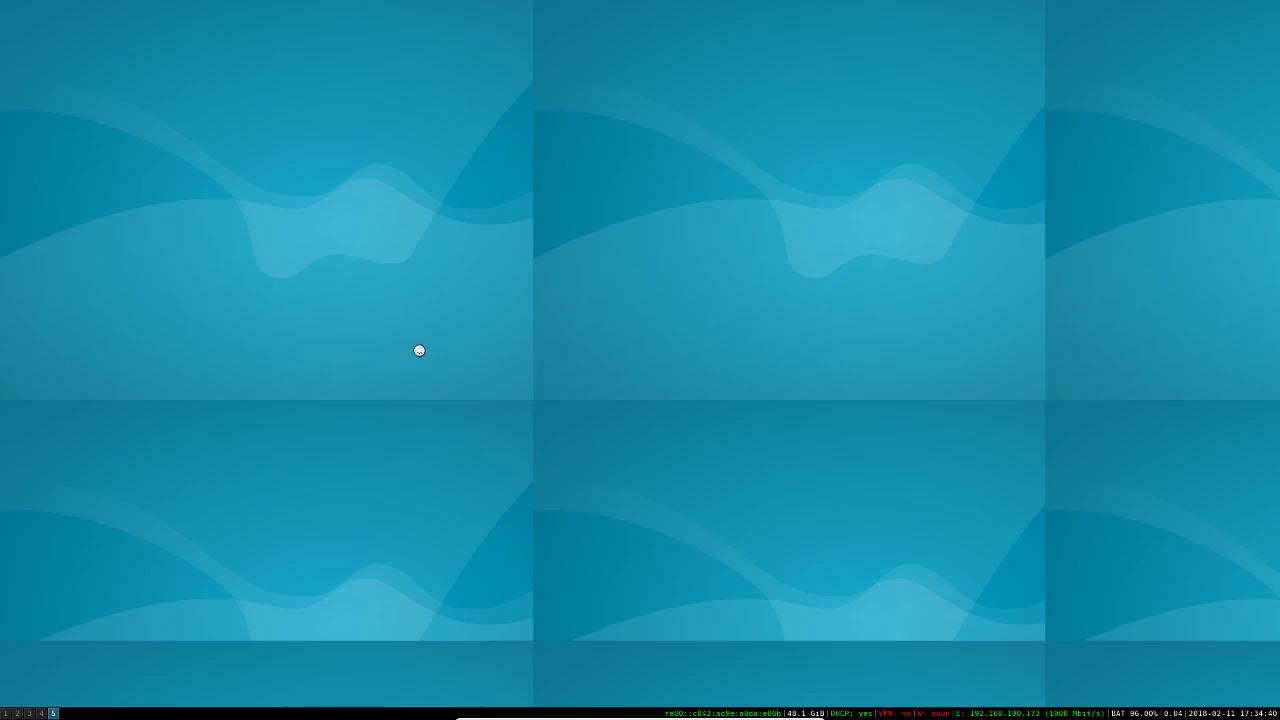
key("super+d")
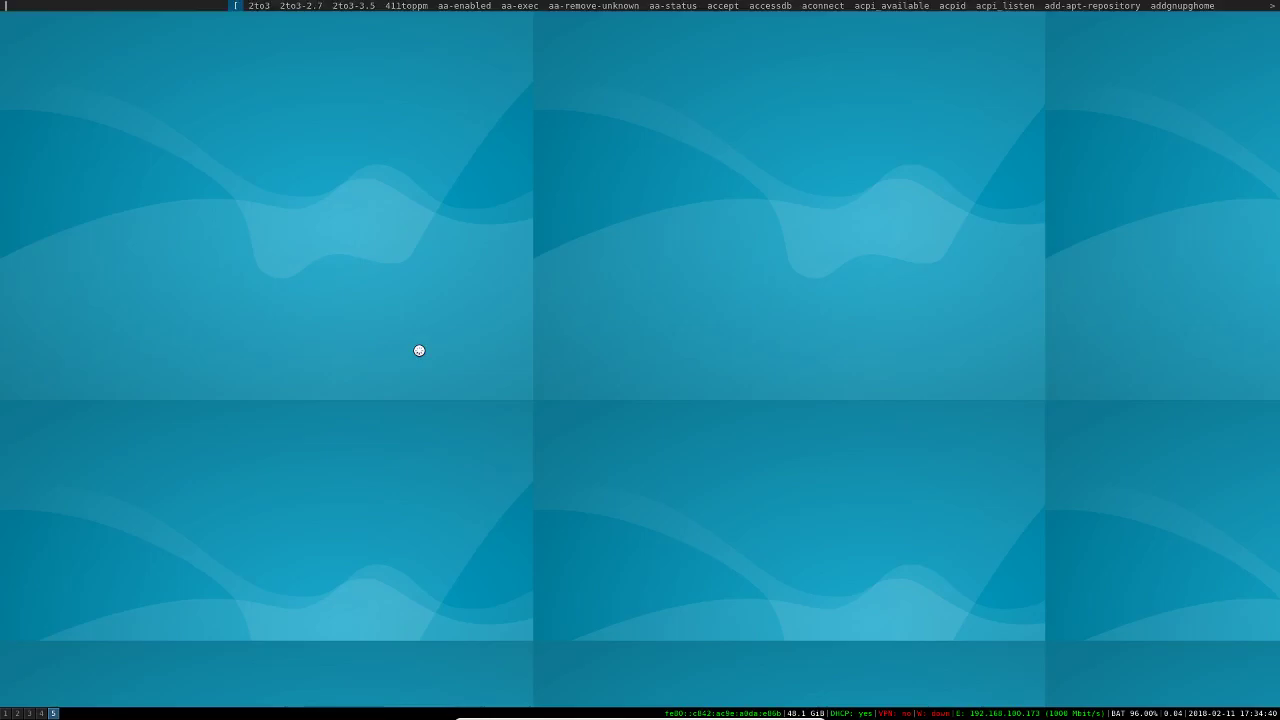
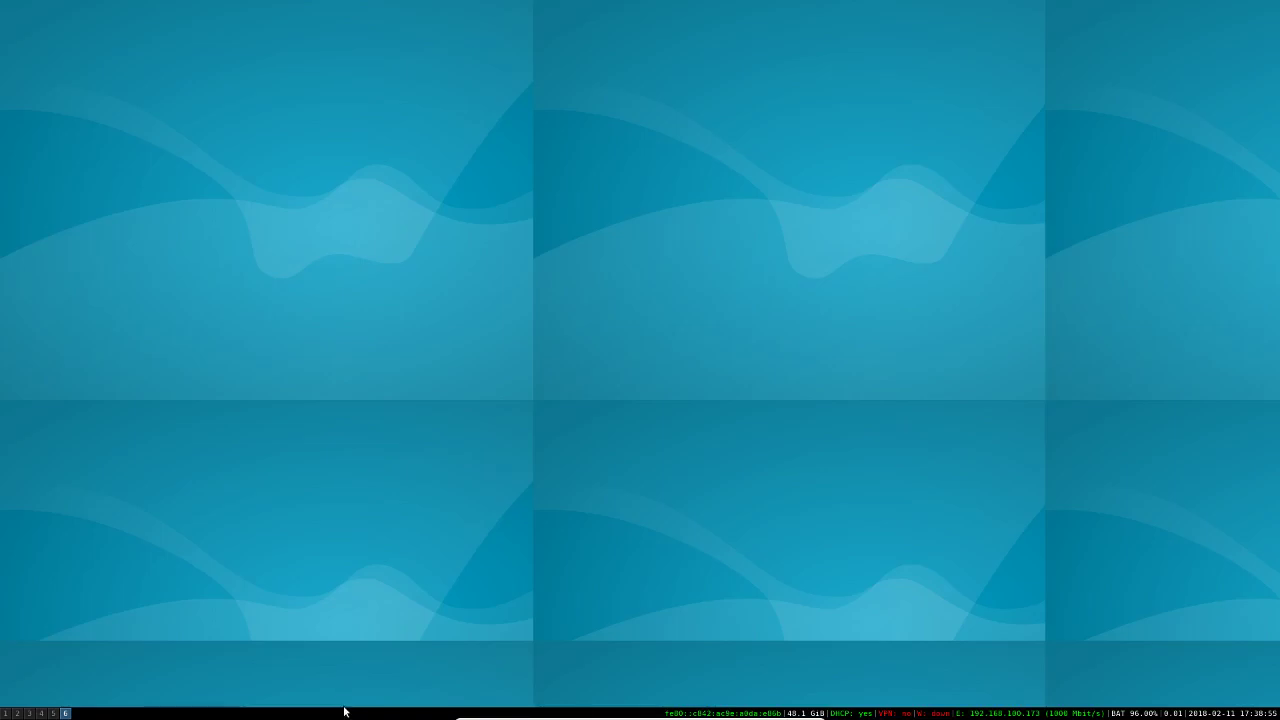
Step: View workspaces 1 to 5 one after another, finishing on workspace 5
key("super+1")
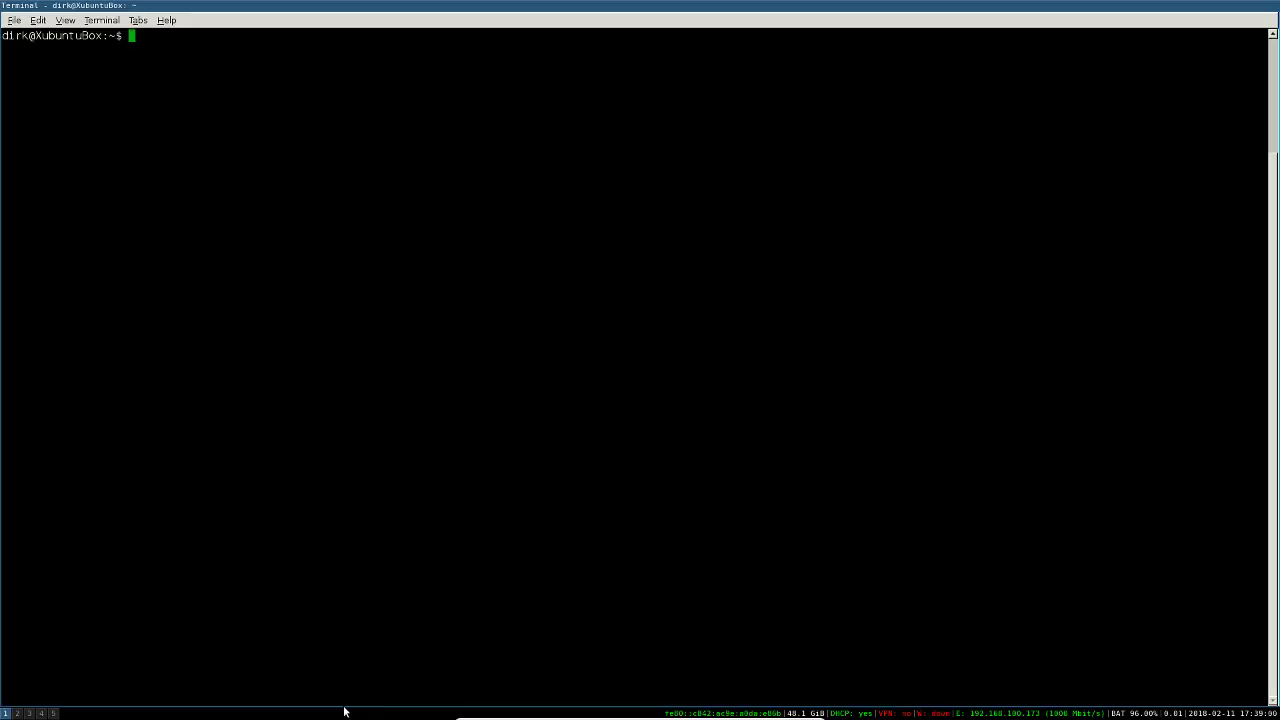
key("super+2")
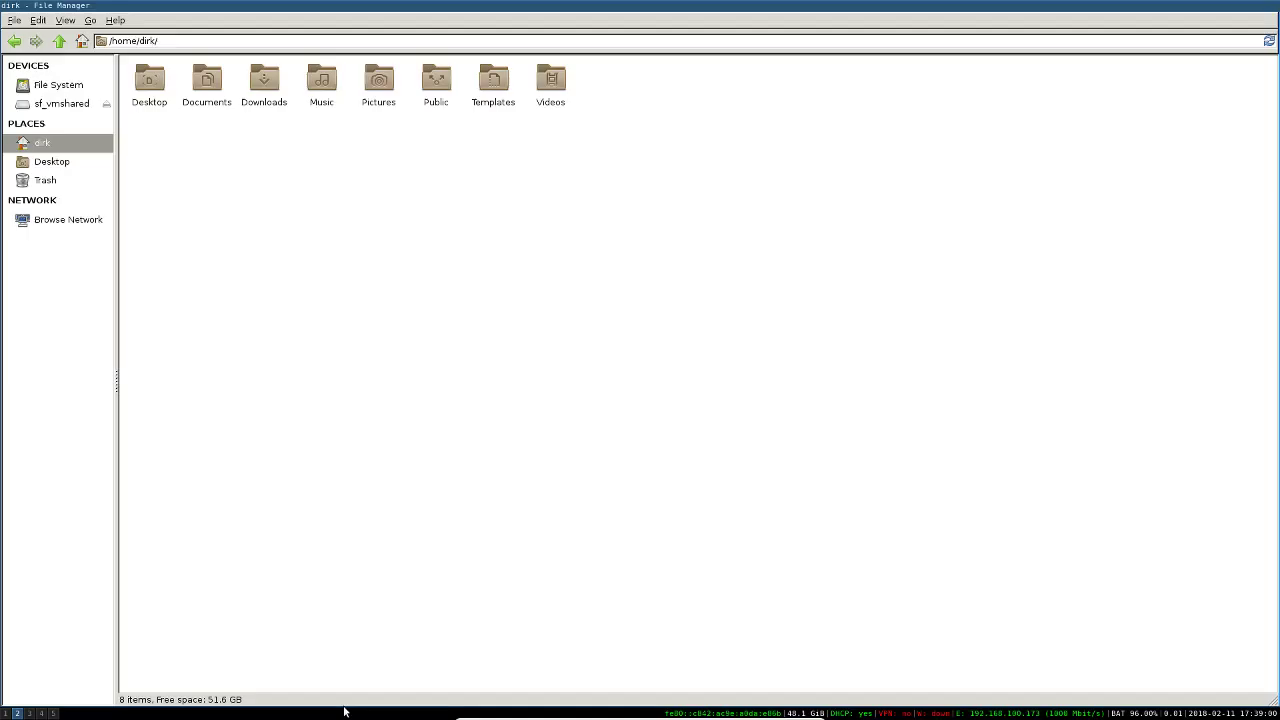
key("super+3")
key("super+4")
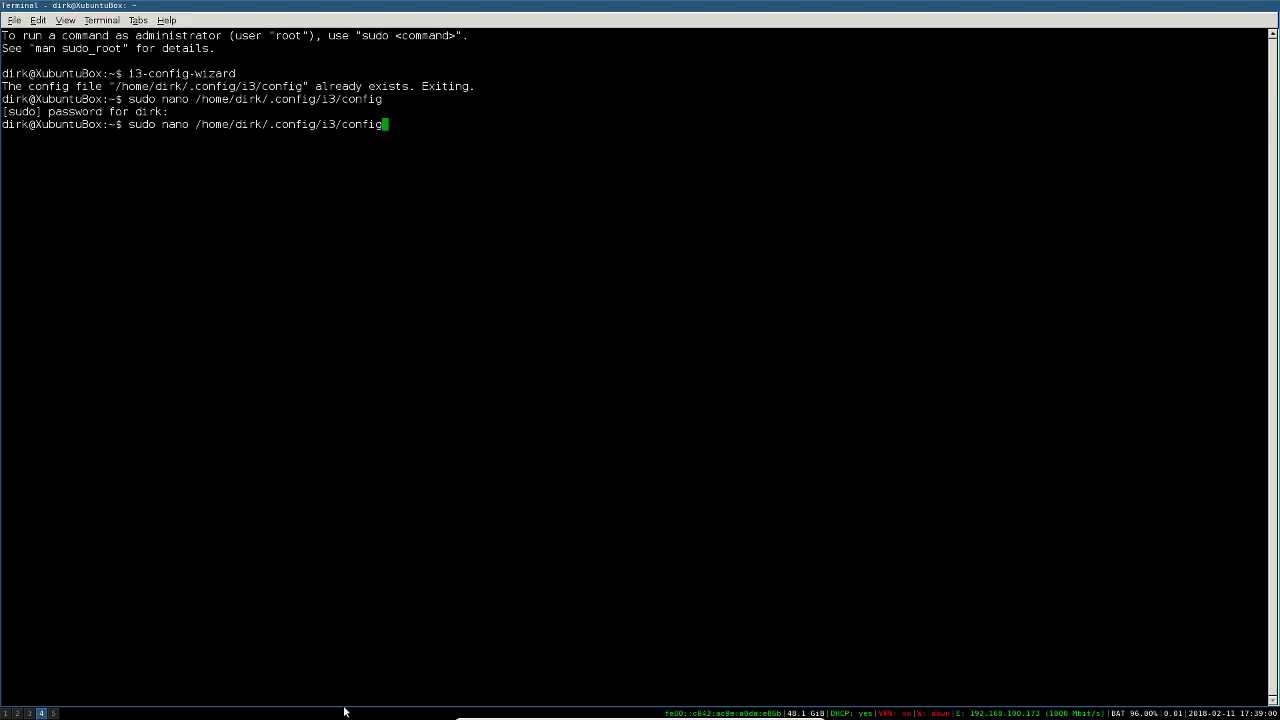
key("super+5")
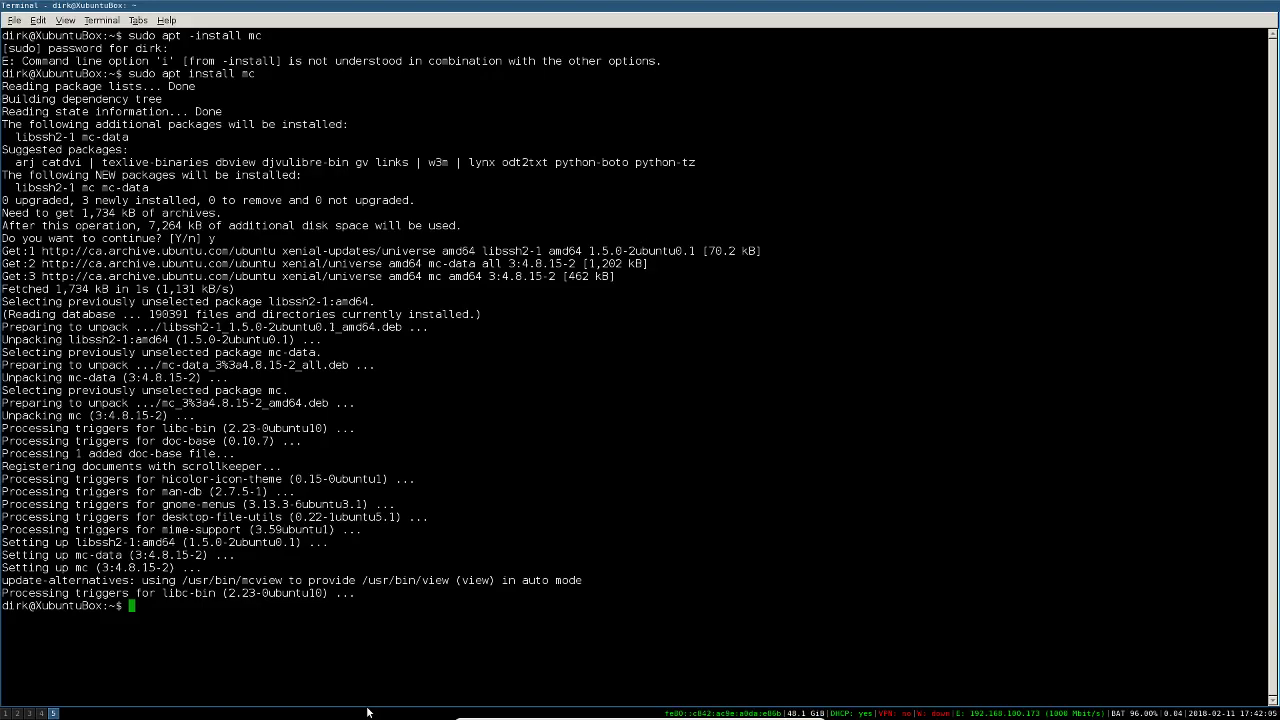
type("thunar")
key("BackSpace")
key("BackSpace")
key("BackSpace")
key("BackSpace")
key("BackSpace")
key("BackSpace")
Step: Switch to workspace 2, start a second thunar window from the application launcher, and select its Templates folder
key("ctrl+F2")
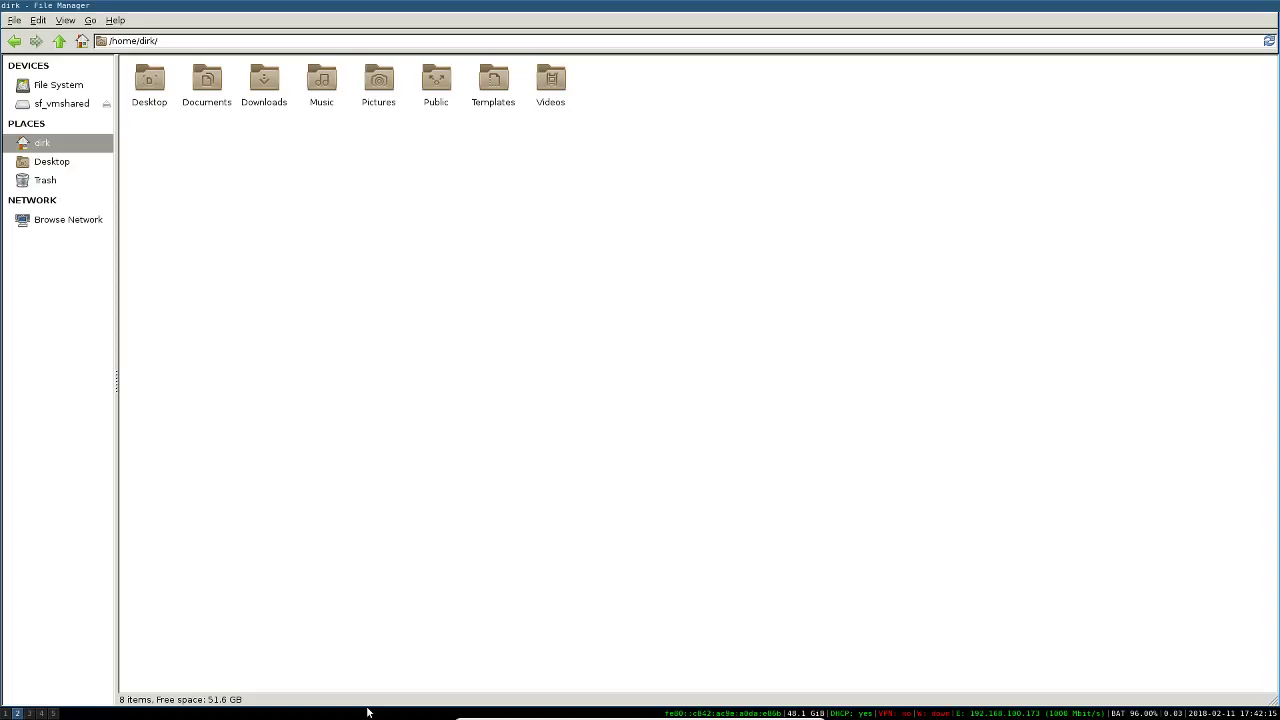
key("super+d")
type("thunar")
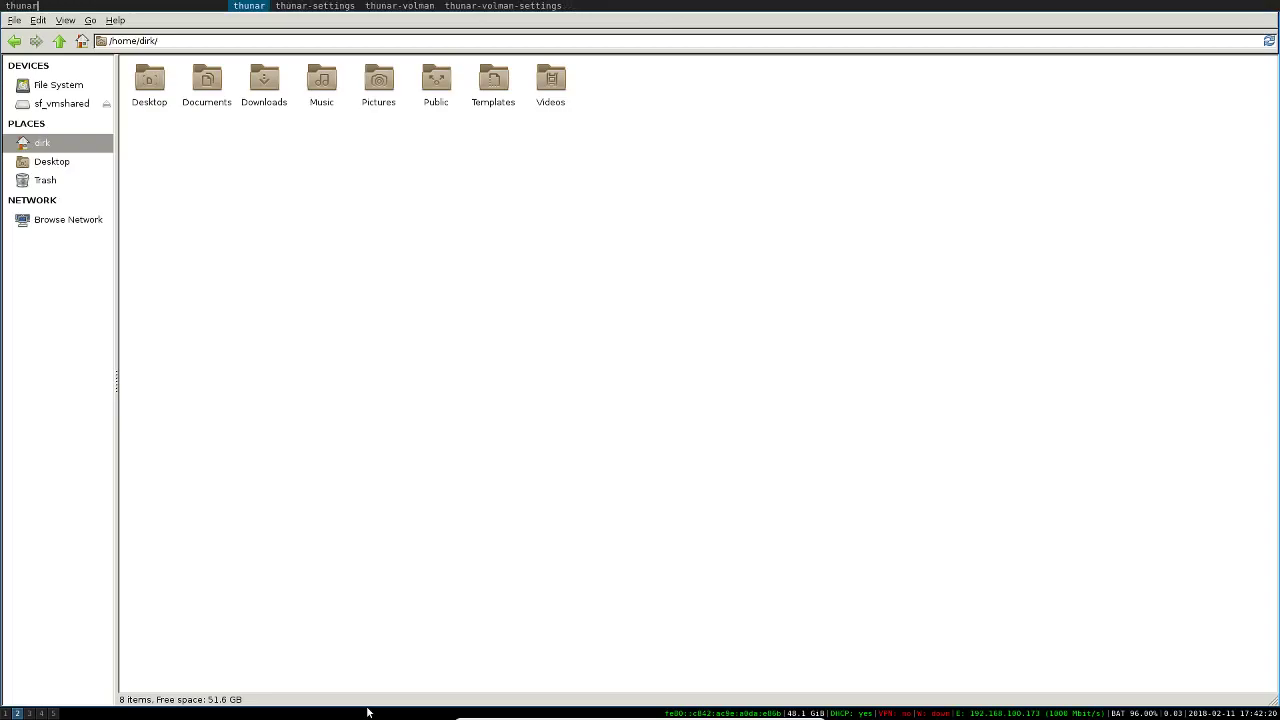
key("Return")
key("End")
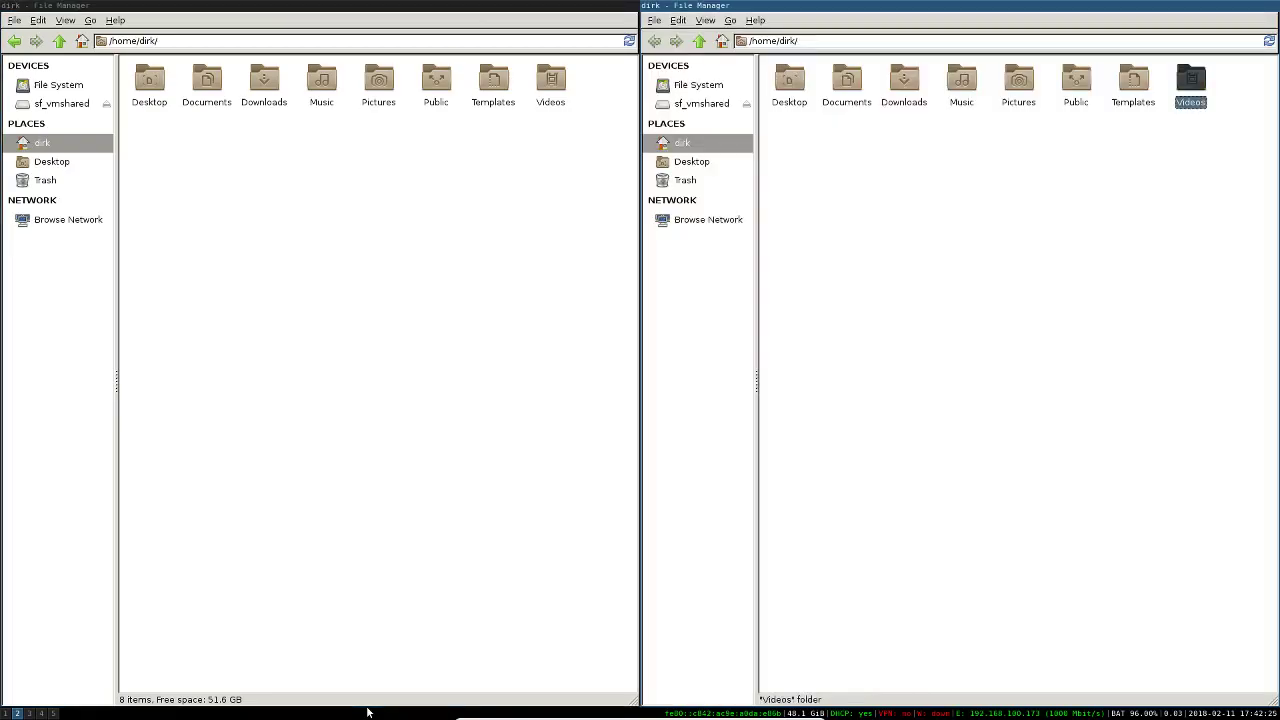
key("Left")
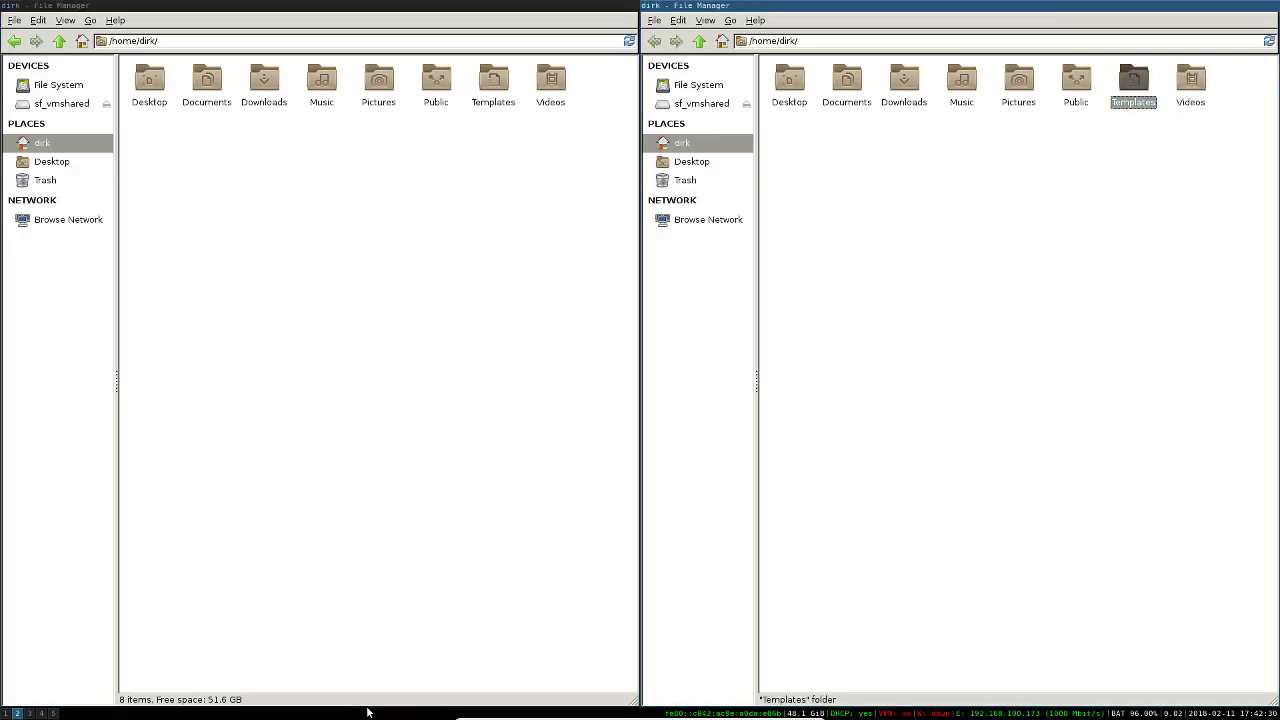
Step: Shift the focus back and forth between the two side-by-side file managers, finishing on the right-hand one
key("super+Left")
key("super+Right")
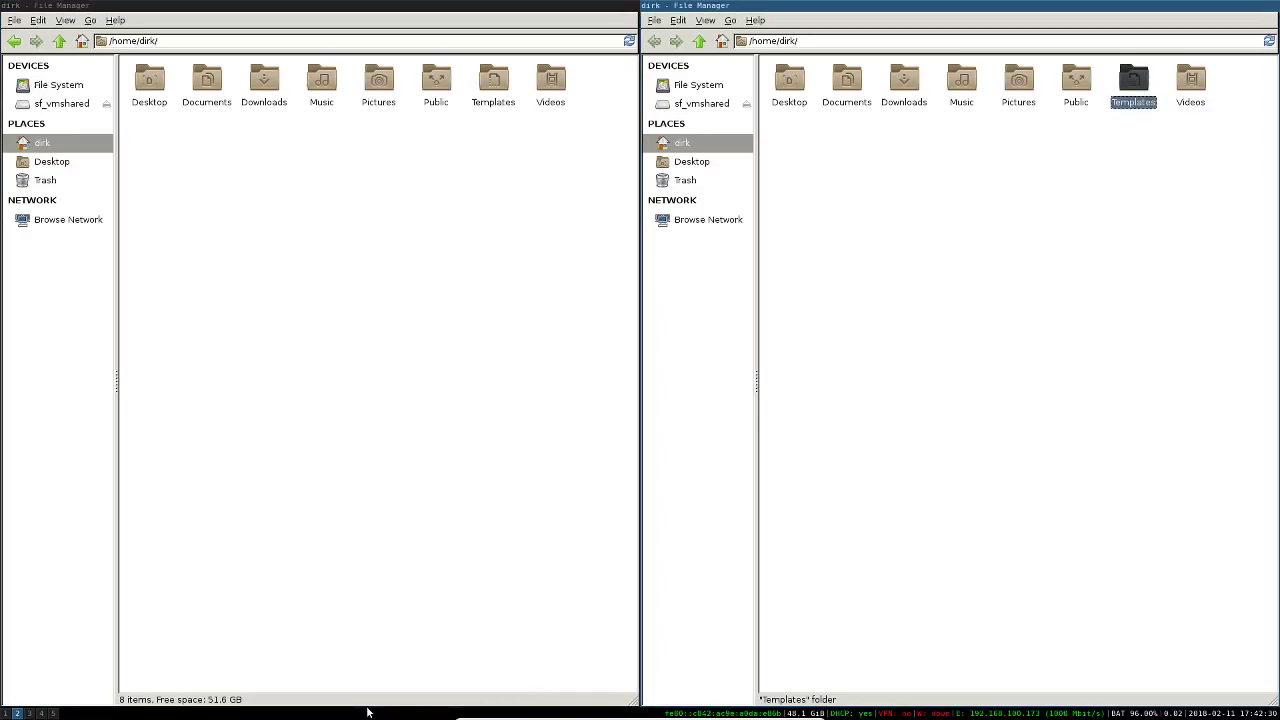
key("super+Left")
key("super+Right")
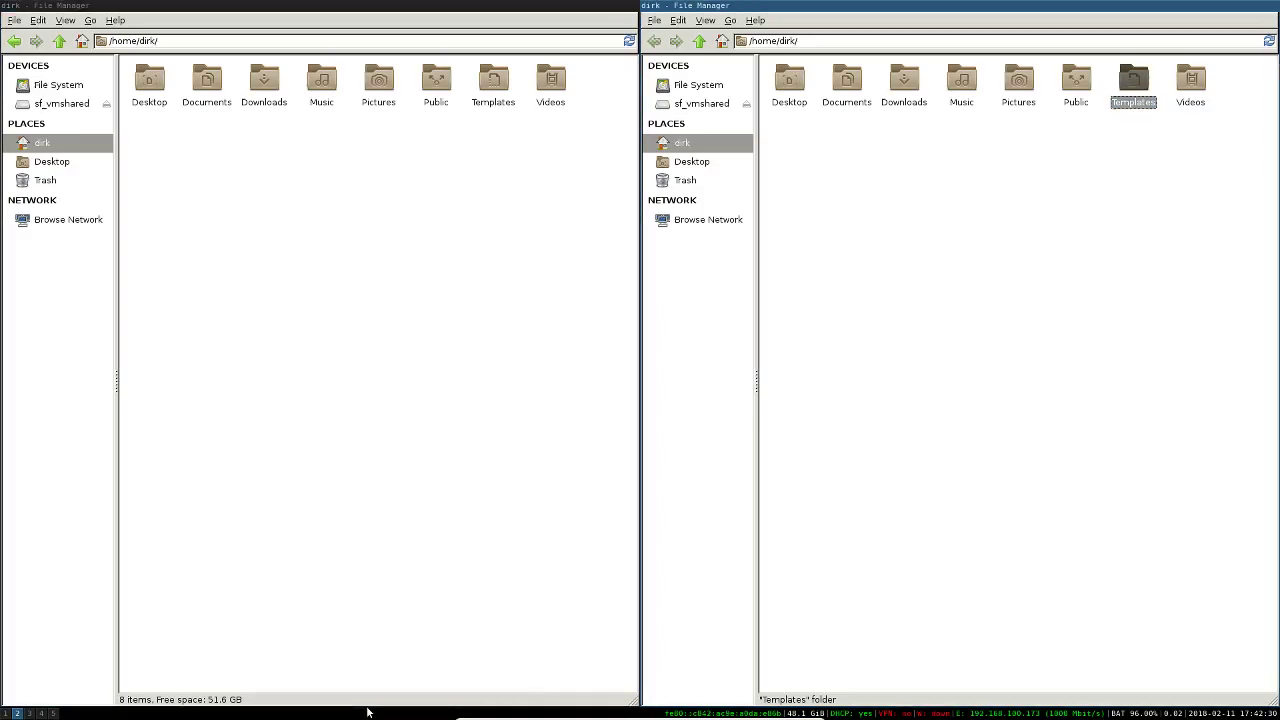
key("super+Left")
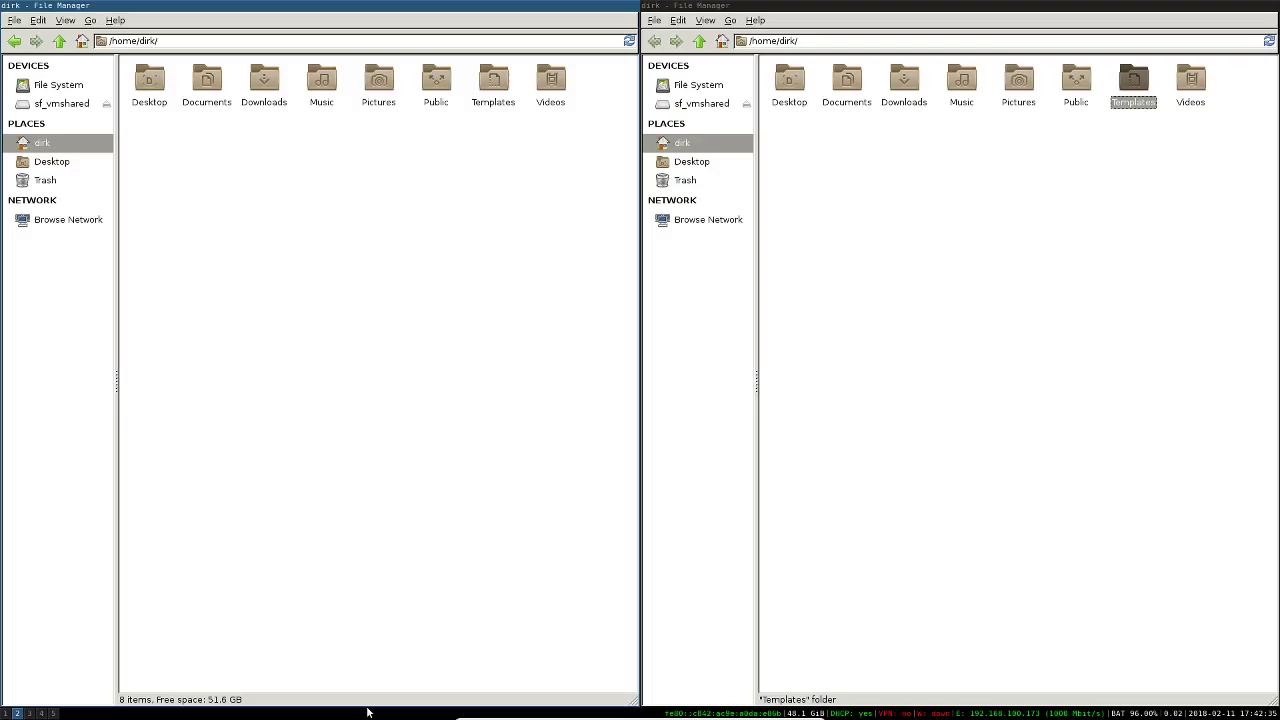
key("super+Right")
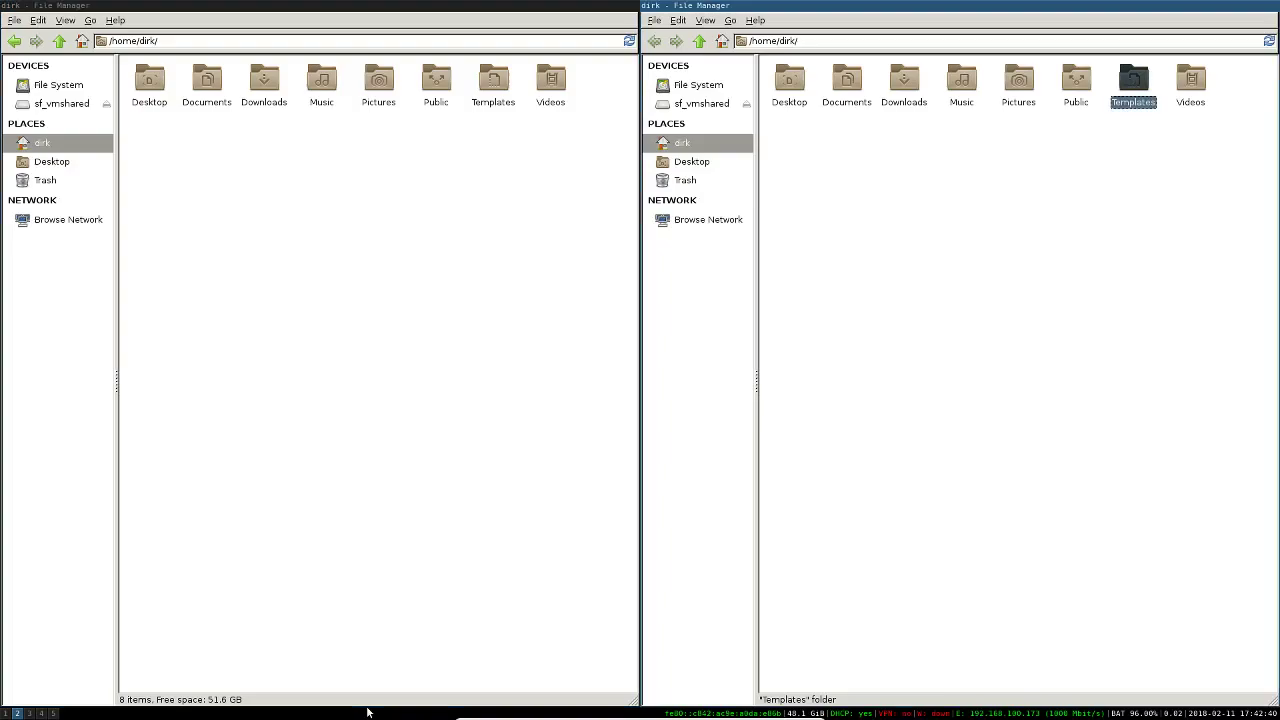
Step: Swap the focused file manager's tile repeatedly with the other one, leaving it in the right-hand half
key("shift+Right")
key("shift+Left")
key("shift+Right")
key("shift+Left")
key("super+Left")
key("super+Right")
key("super+Left")
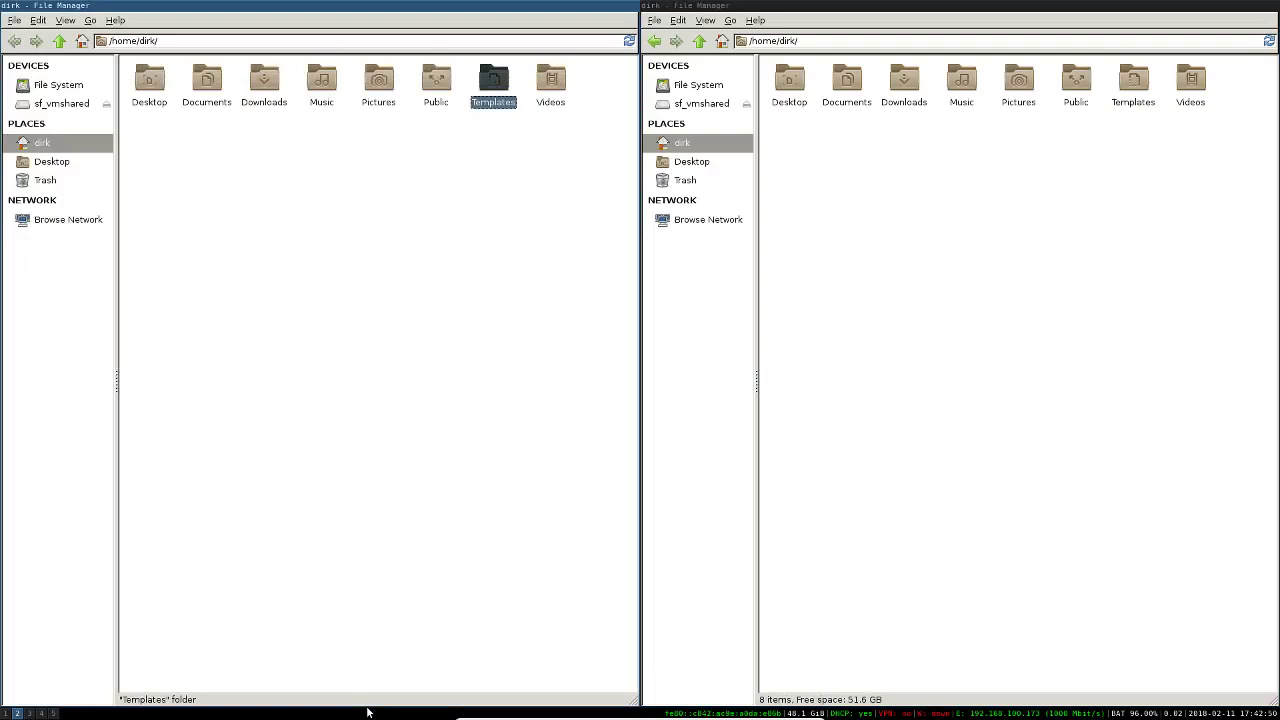
key("super+Right")
key("super+Left")
key("super+Right")
key("super+Left")
key("super+Right")
key("super+Left")
key("super+Right")
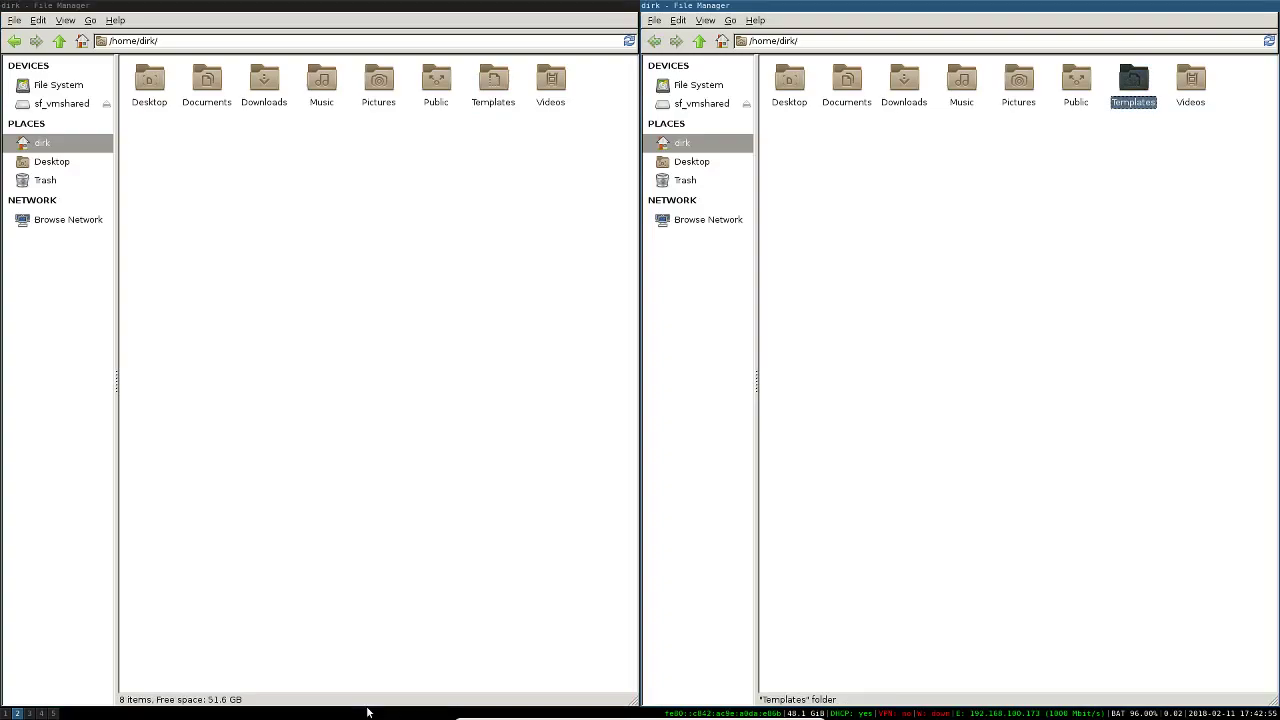
Step: Close the right-hand file manager and start thunar again from the application launcher
key("ctrl+w")
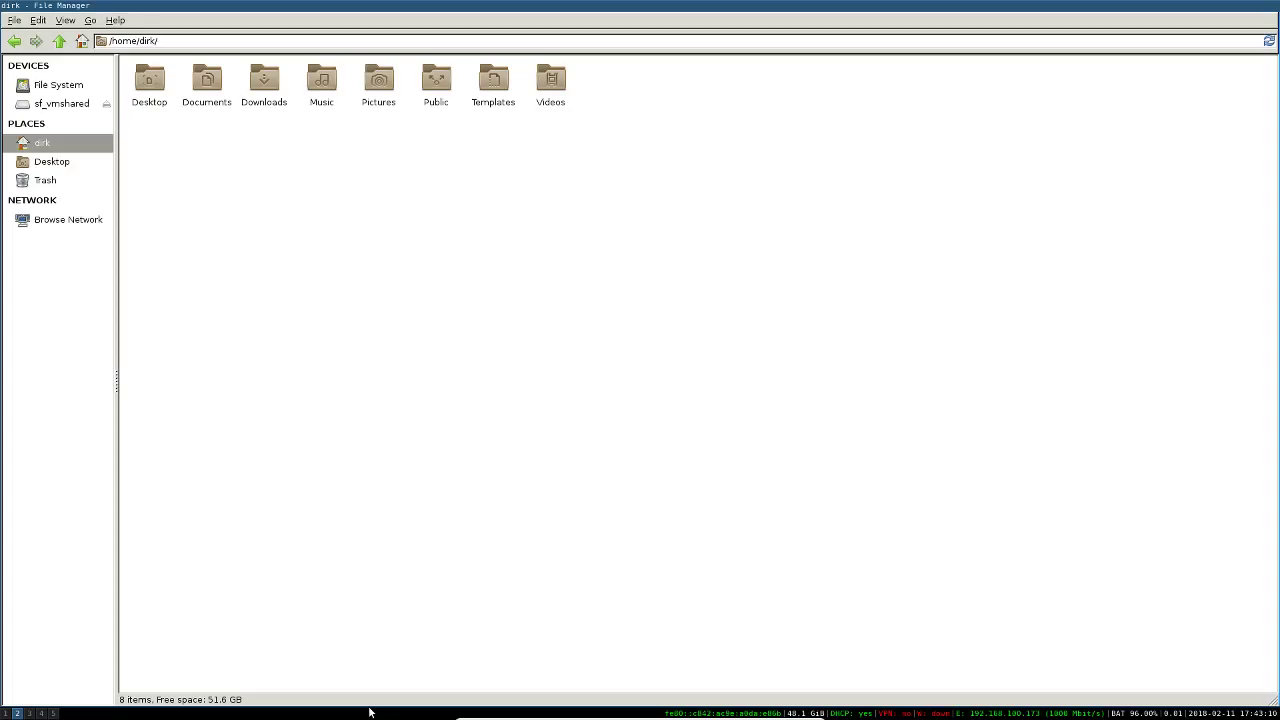
key("super+d")
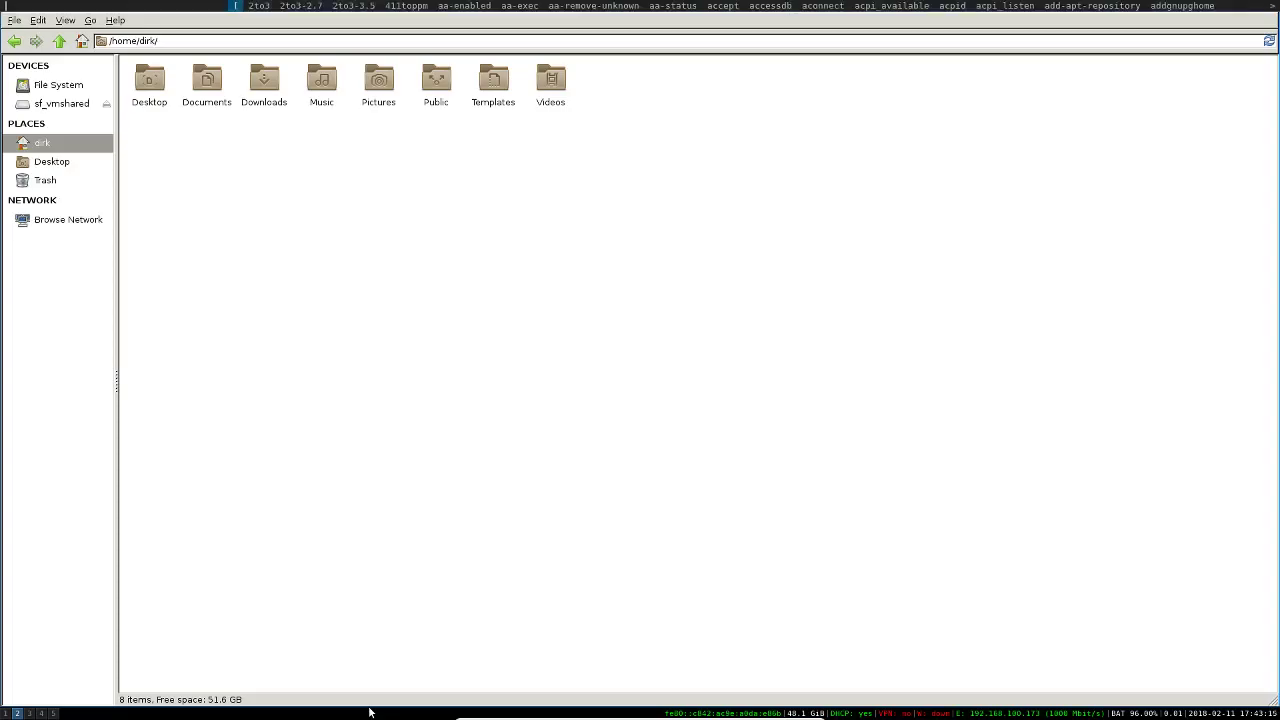
type("thuna")
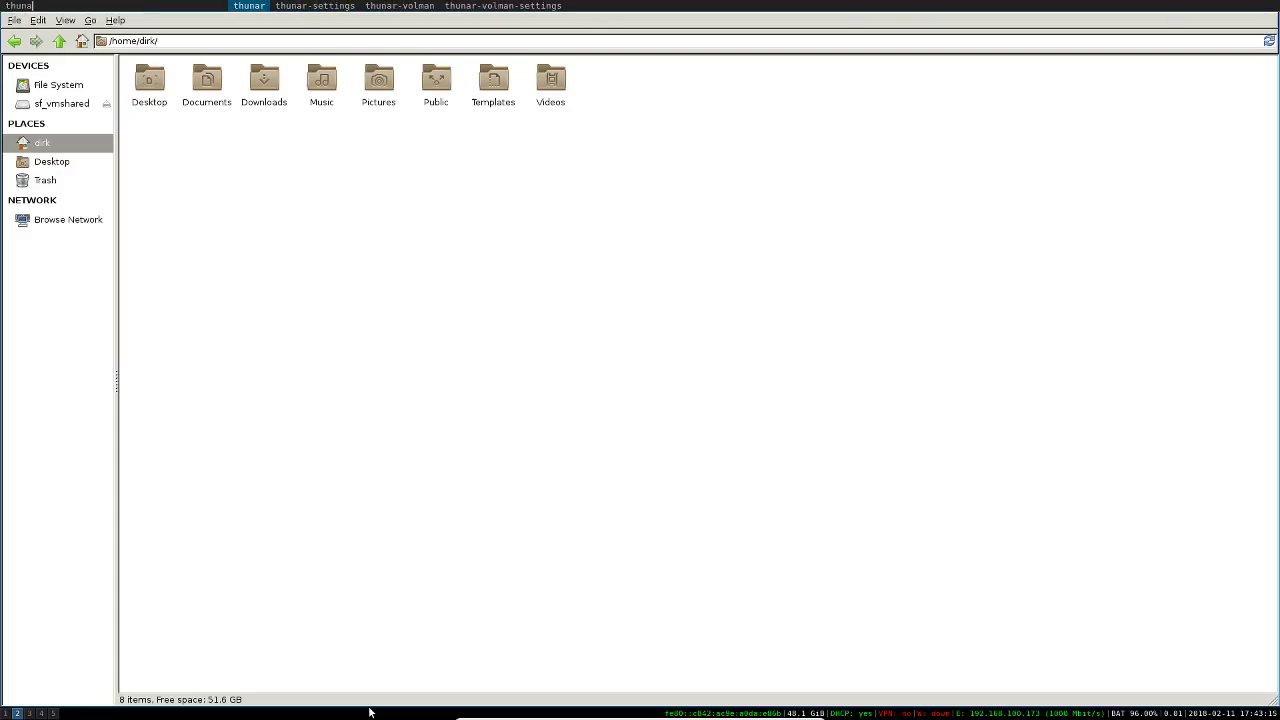
key("Return")
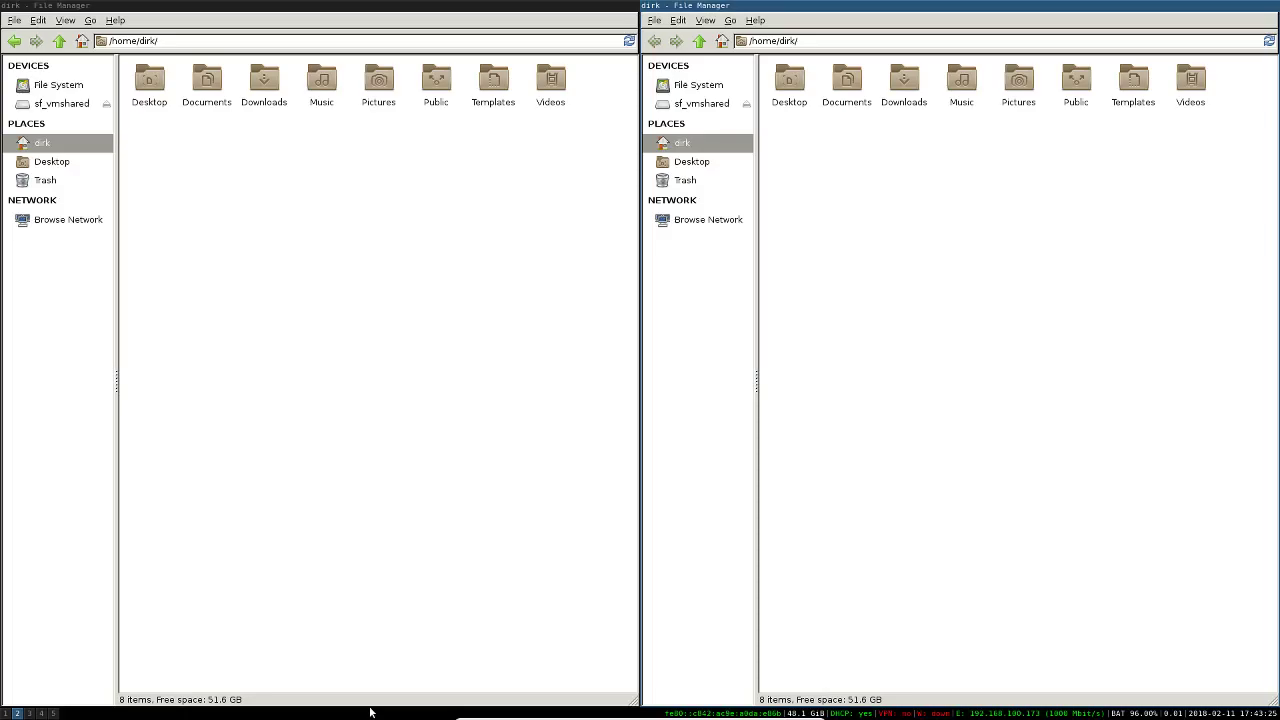
Step: Move the selection back and forth among the folders in the new file manager, finishing on the Downloads folder
key("Left")
key("Left")
key("Left")
key("Left")
key("Right")
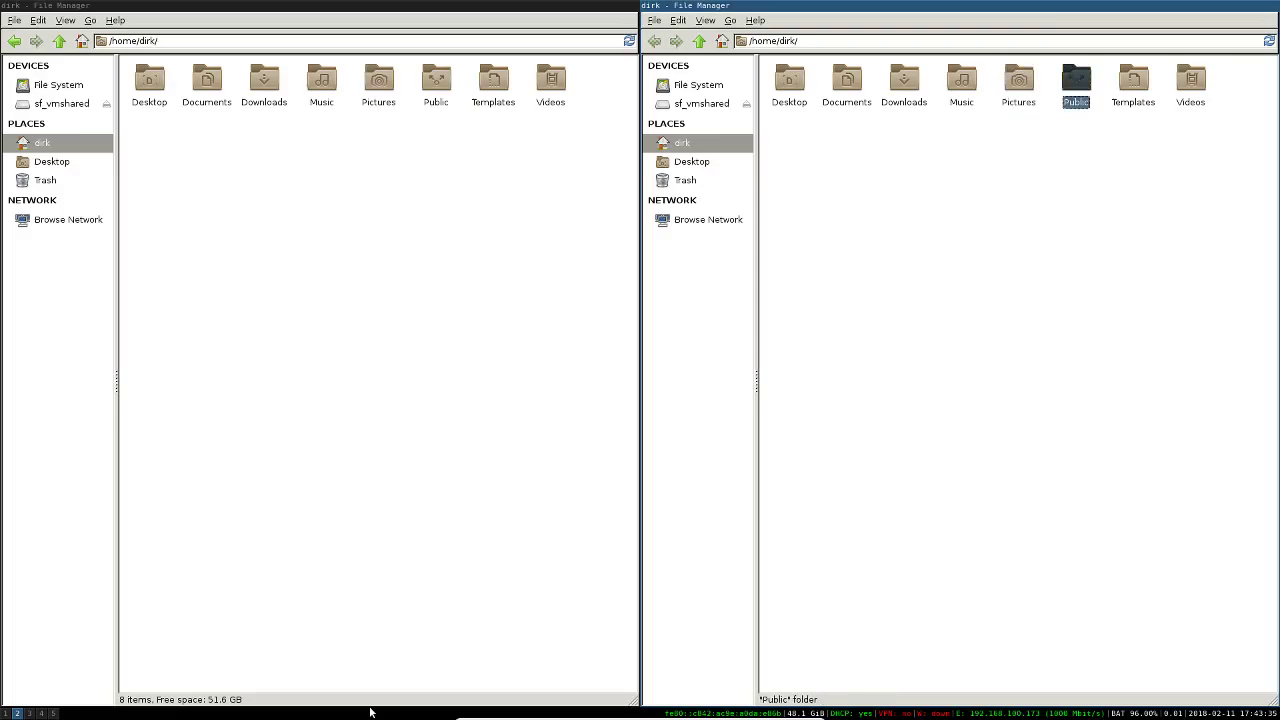
key("Left")
key("Left")
key("Right")
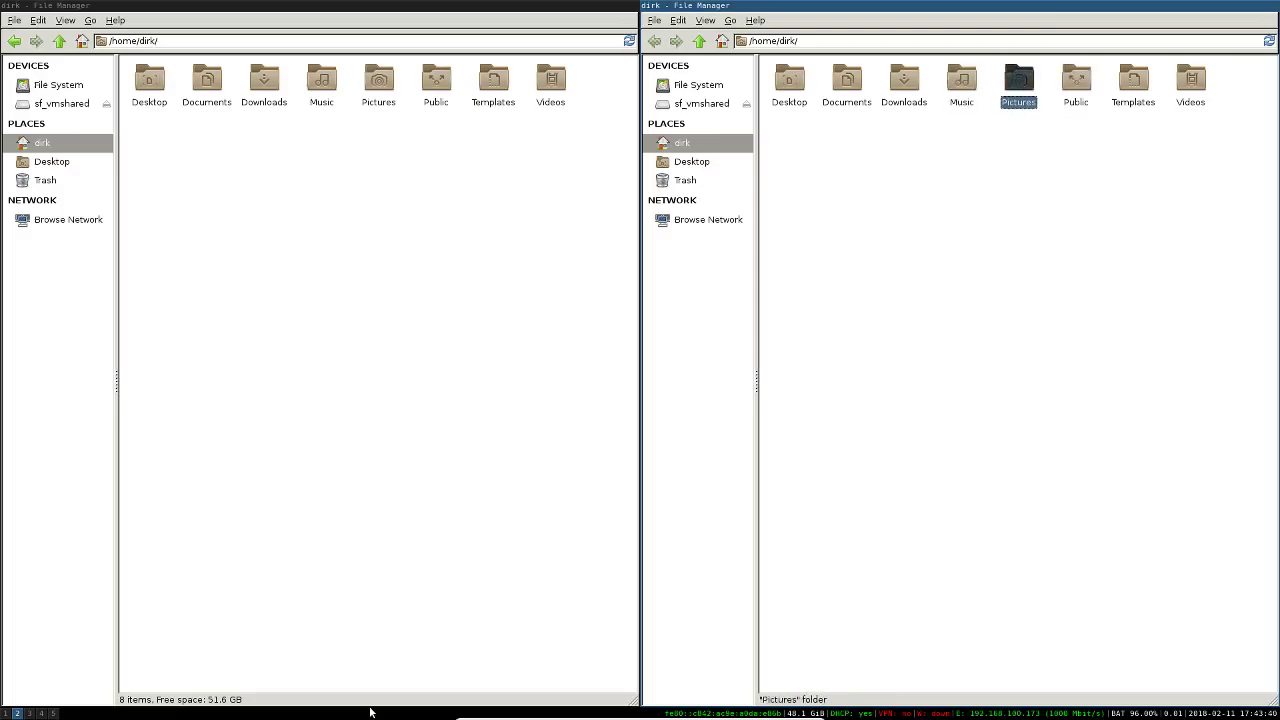
key("Left")
key("Left")
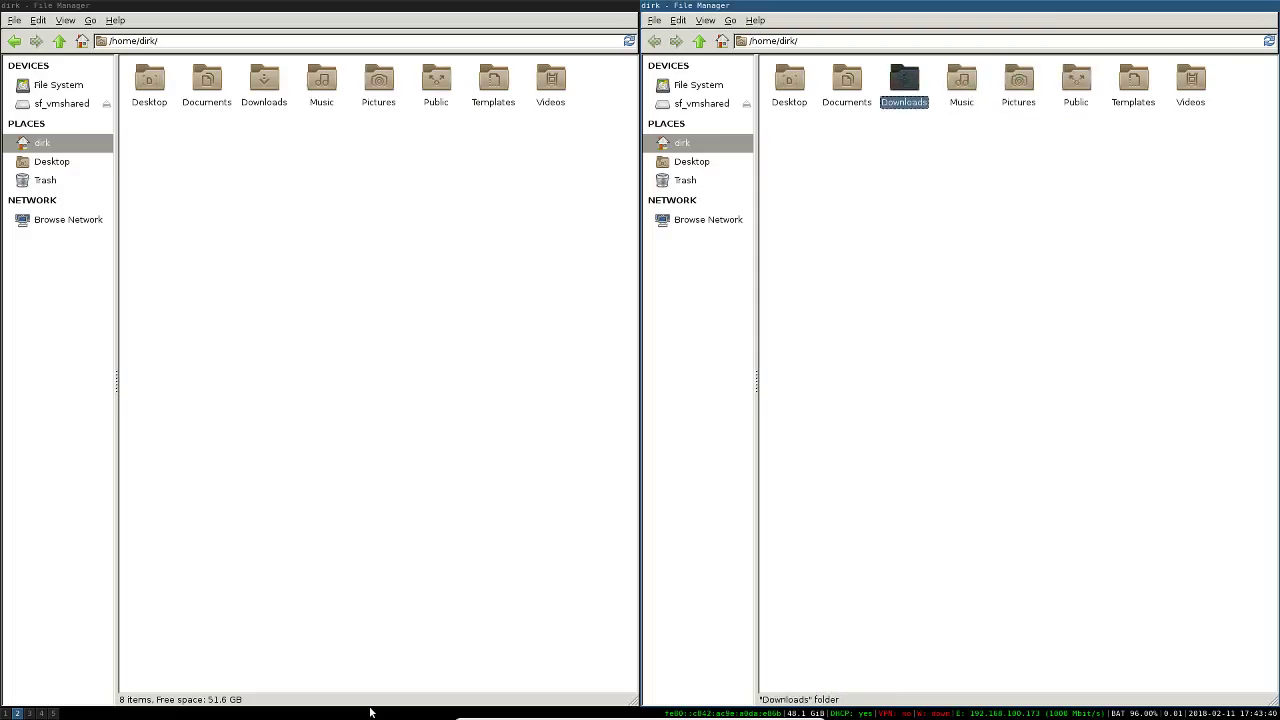
key("Right")
key("Left")
key("Left")
key("Right")
key("Left")
key("Left")
key("Right")
key("Right")
Step: Select Desktop in the left-hand file manager and move that window below the other one, and from there to its right
key("super+Left")
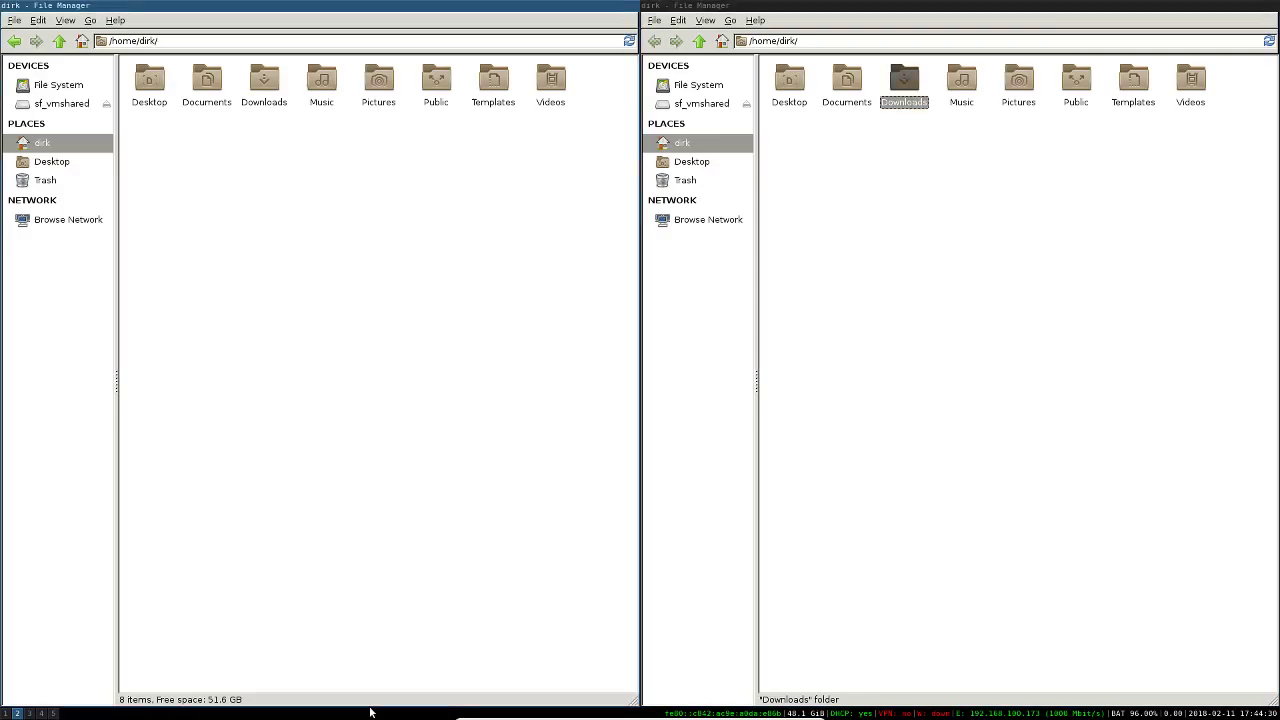
key("Right")
key("super+shift+Down")
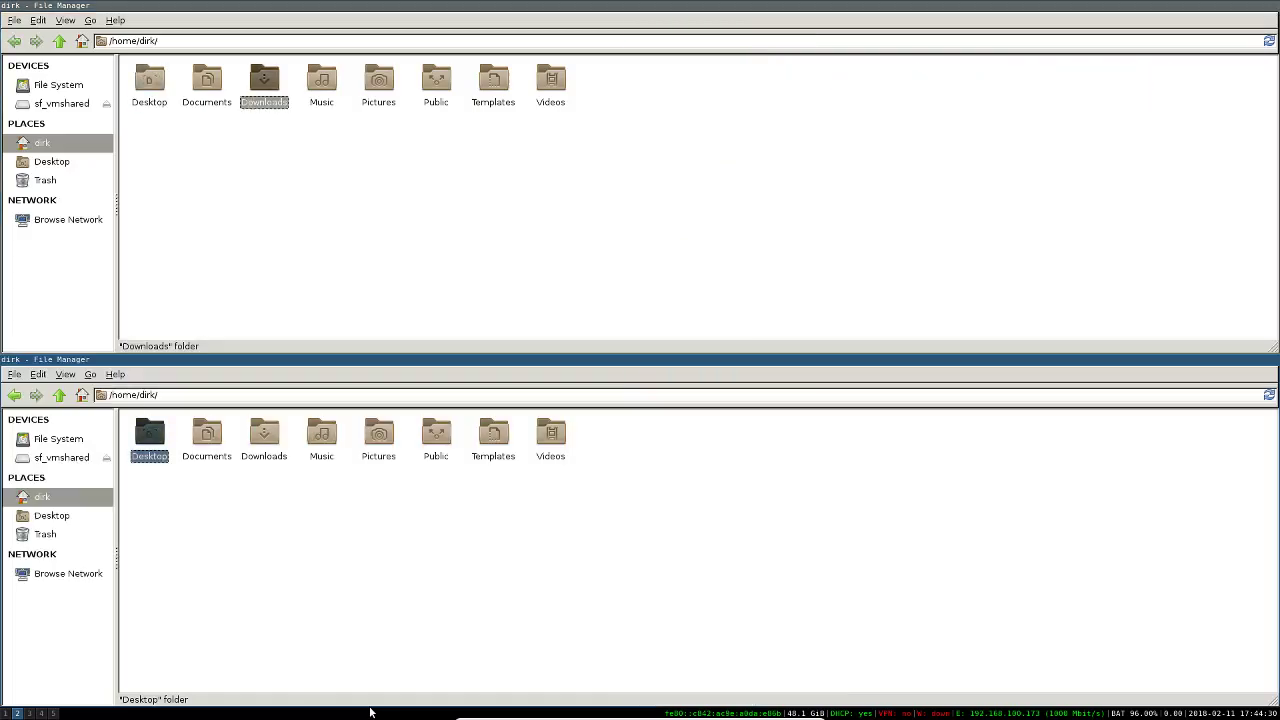
key("super+shift+Right")
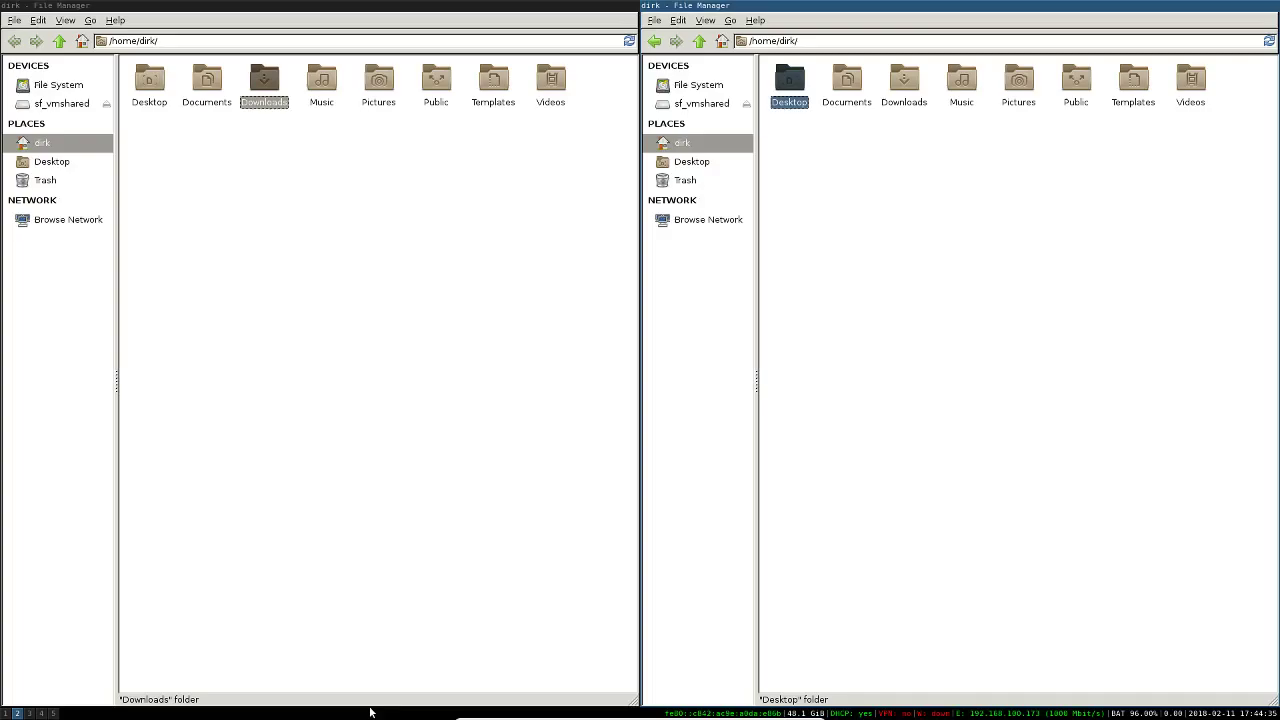
Step: Open a terminal between the two file managers and move it into its own row below them
key("super+Left")
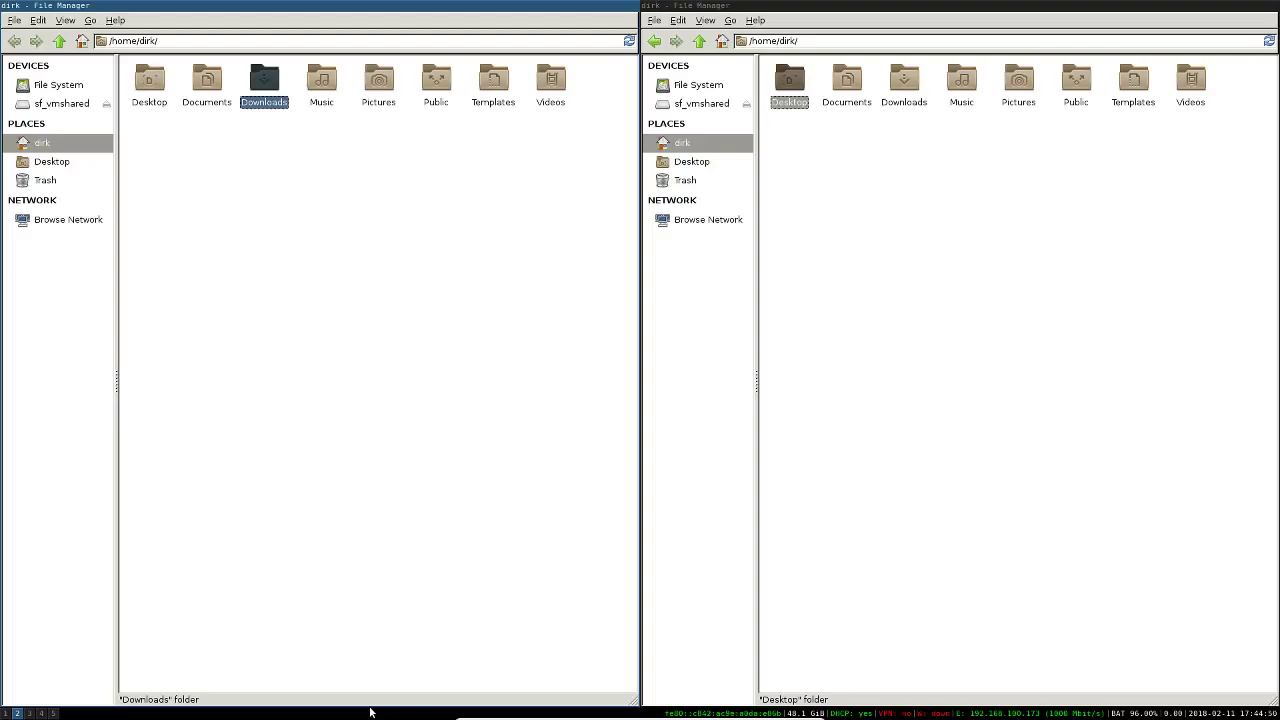
key("super+Return")
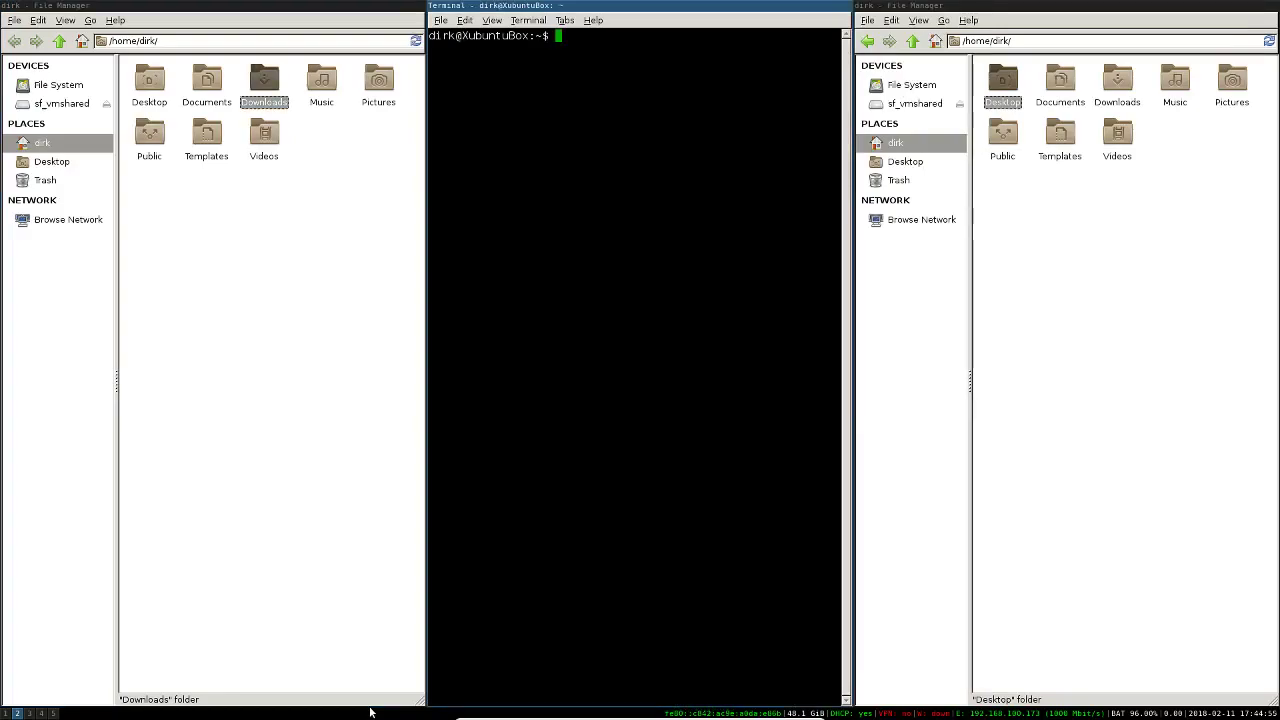
key("super+shift+Down")
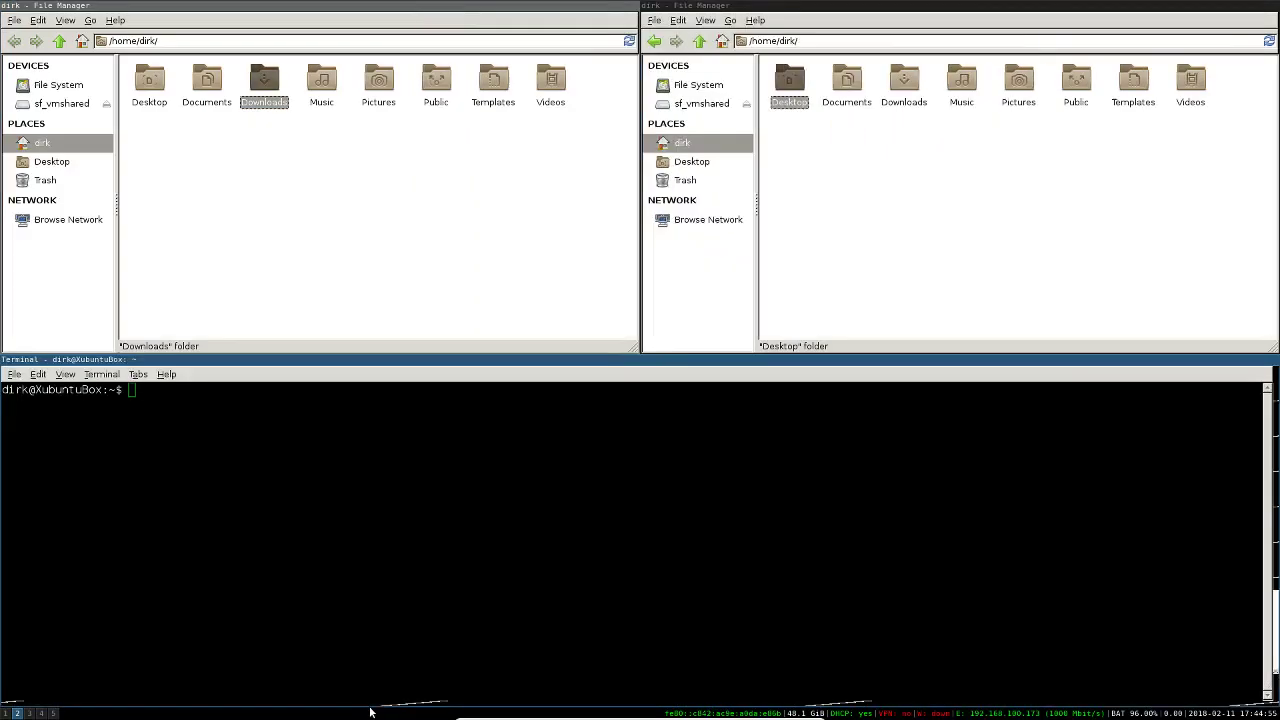
Step: Reposition the terminal between, left of, and below the two file managers, finishing with it as the middle column
key("super+shift+Left")
key("super+shift+Right")
key("super+shift+Right")
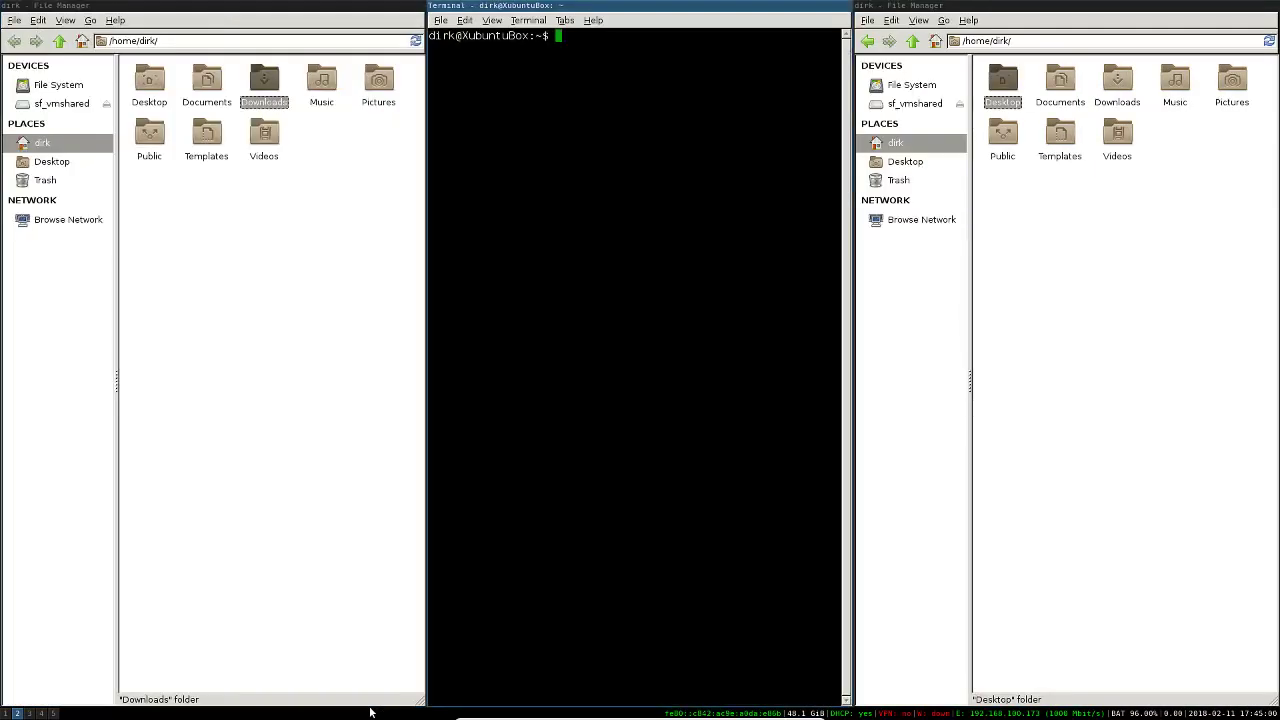
key("super+shift+Left")
key("super+shift+Left")
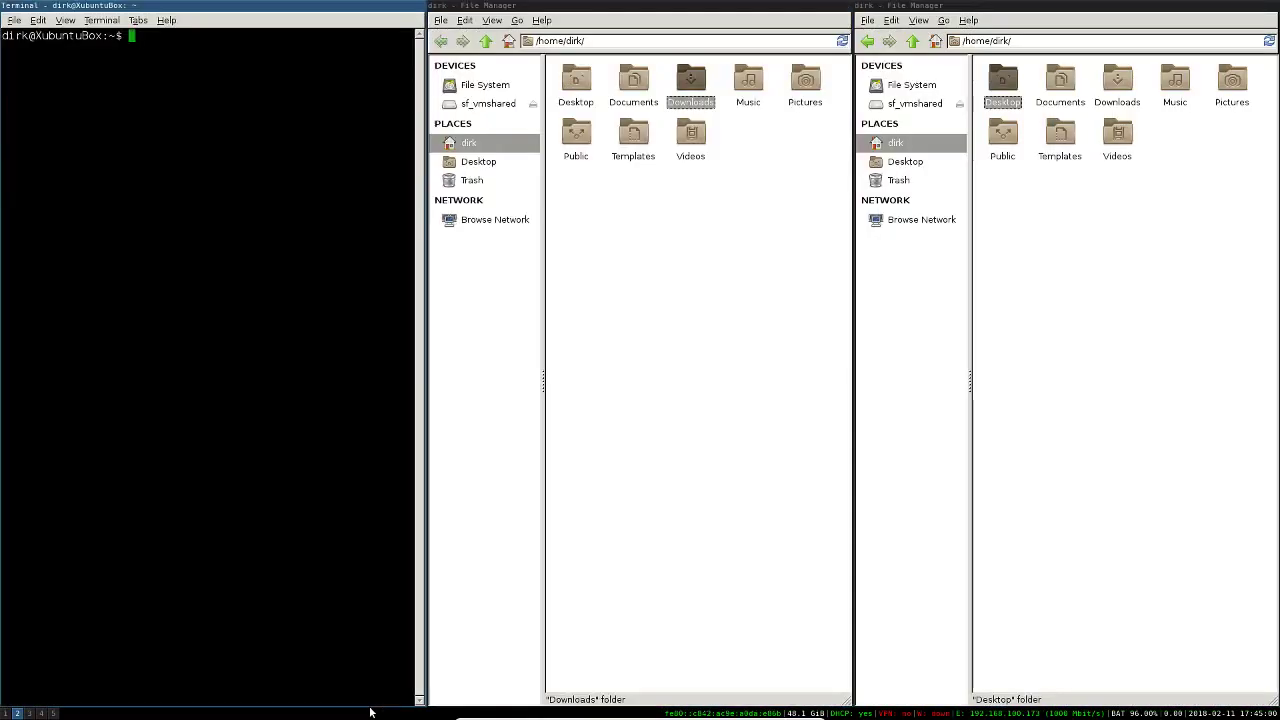
key("super+shift+Down")
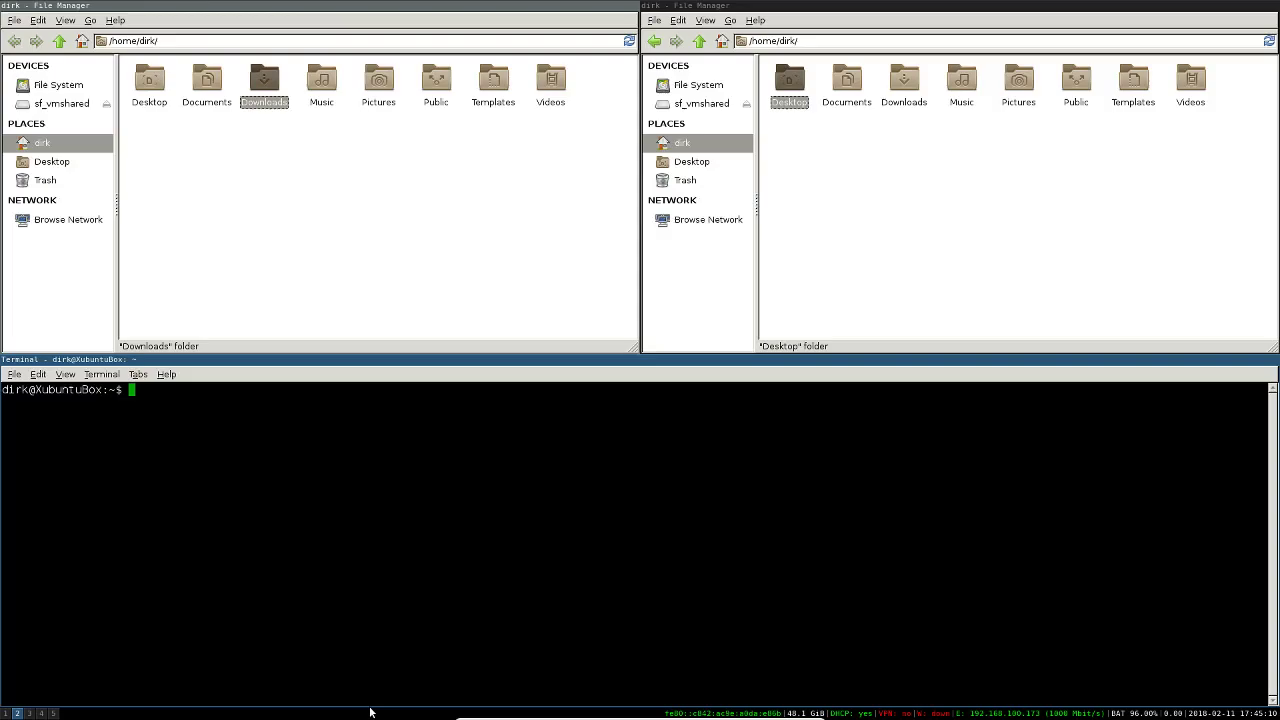
key("super+space")
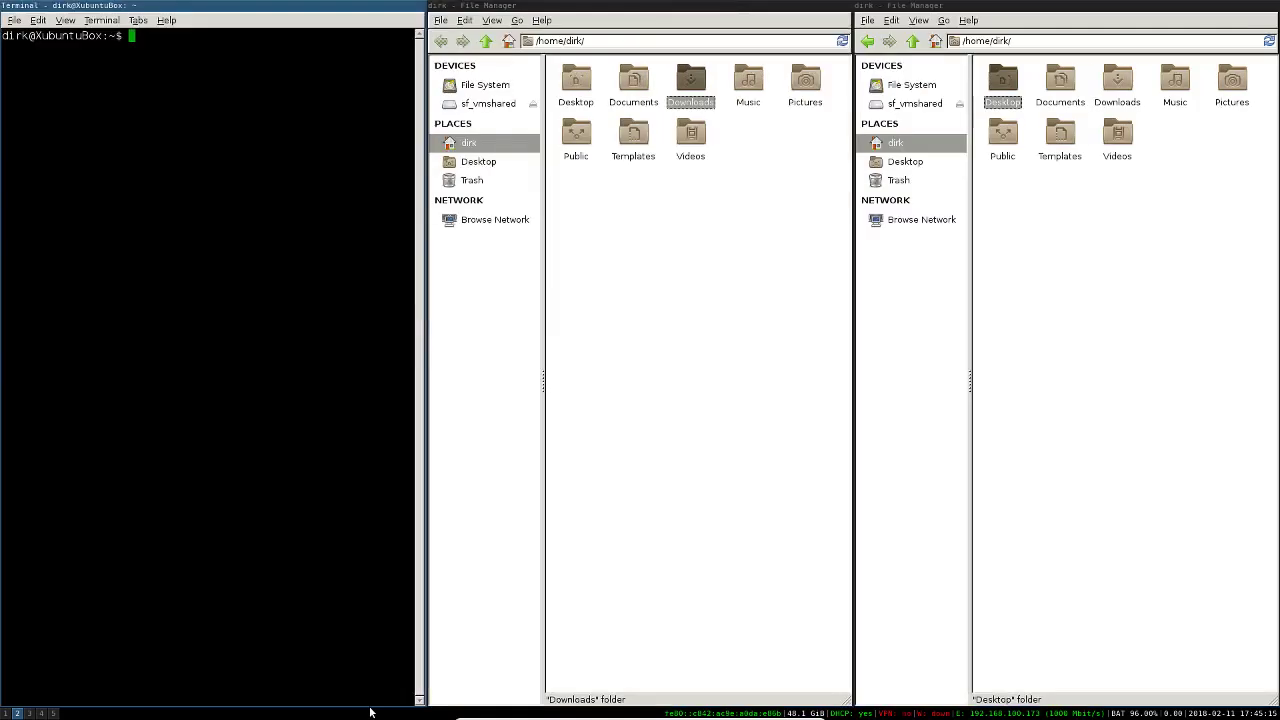
key("super+space")
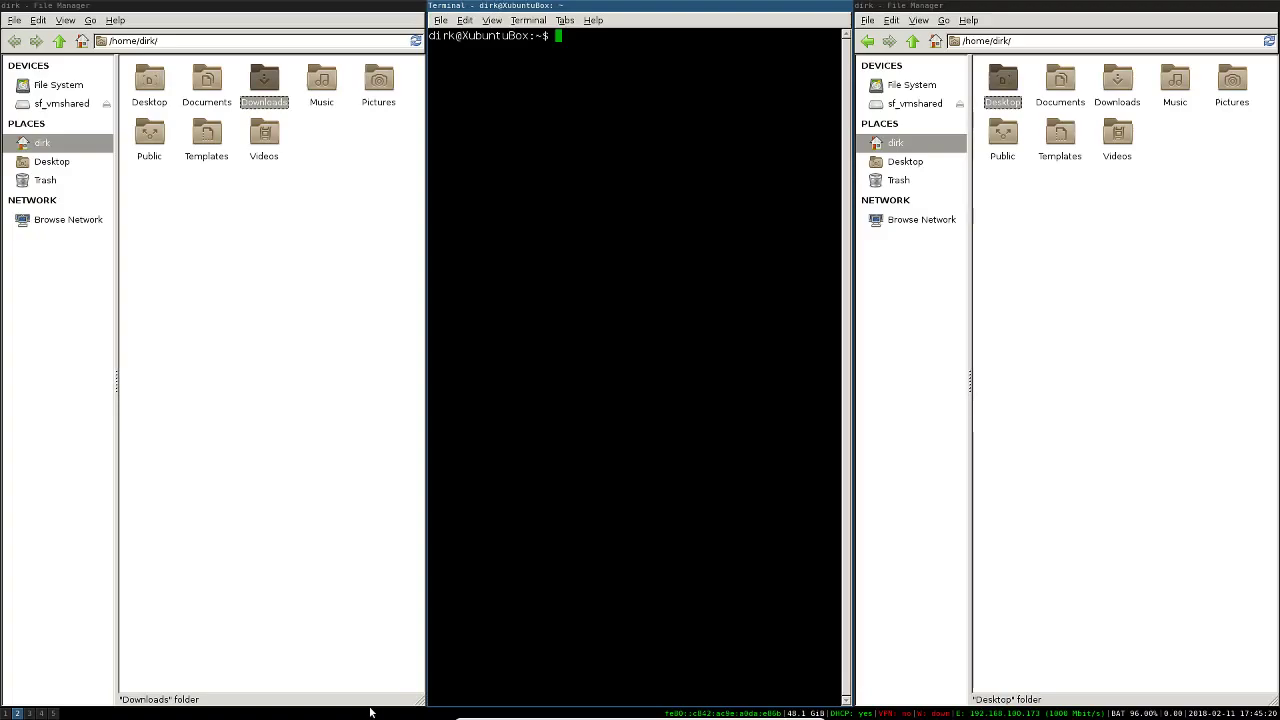
Step: End the terminal session with exit and close both file managers to empty workspace 2
type("c")
key("BackSpace")
type("\\")
key("Return")
type("exit")
key("Return")
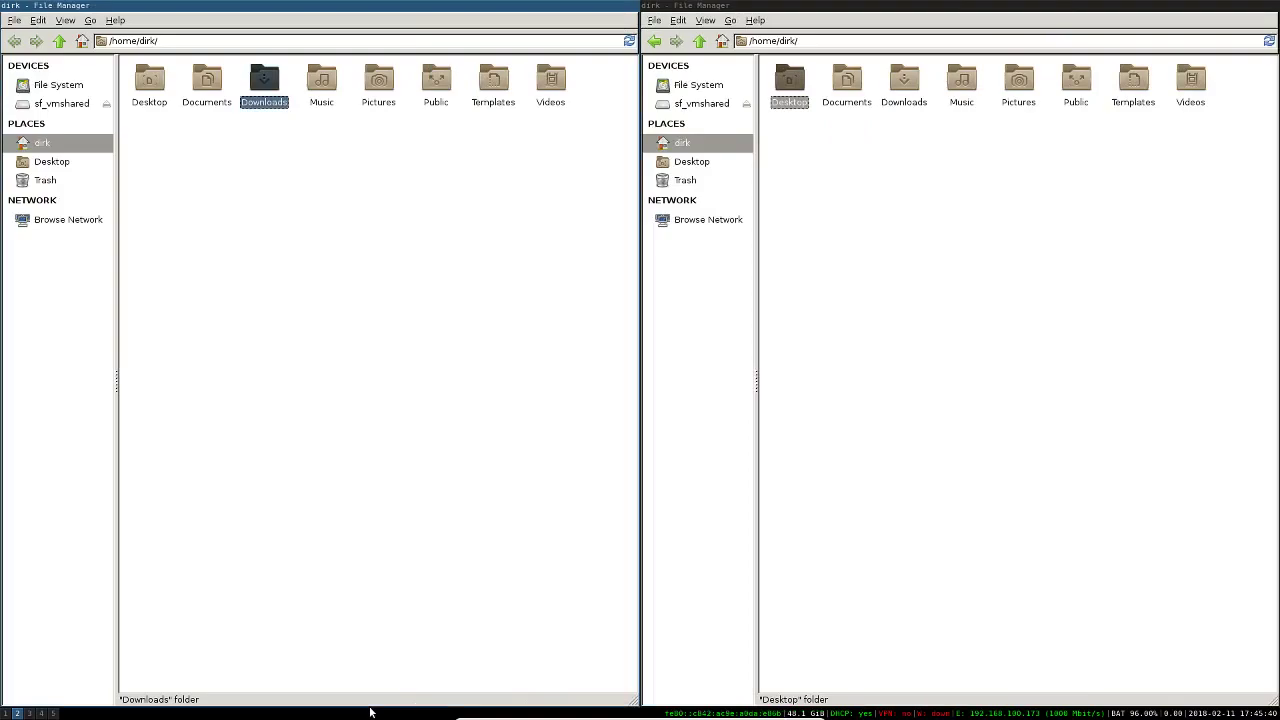
key("ctrl+w")
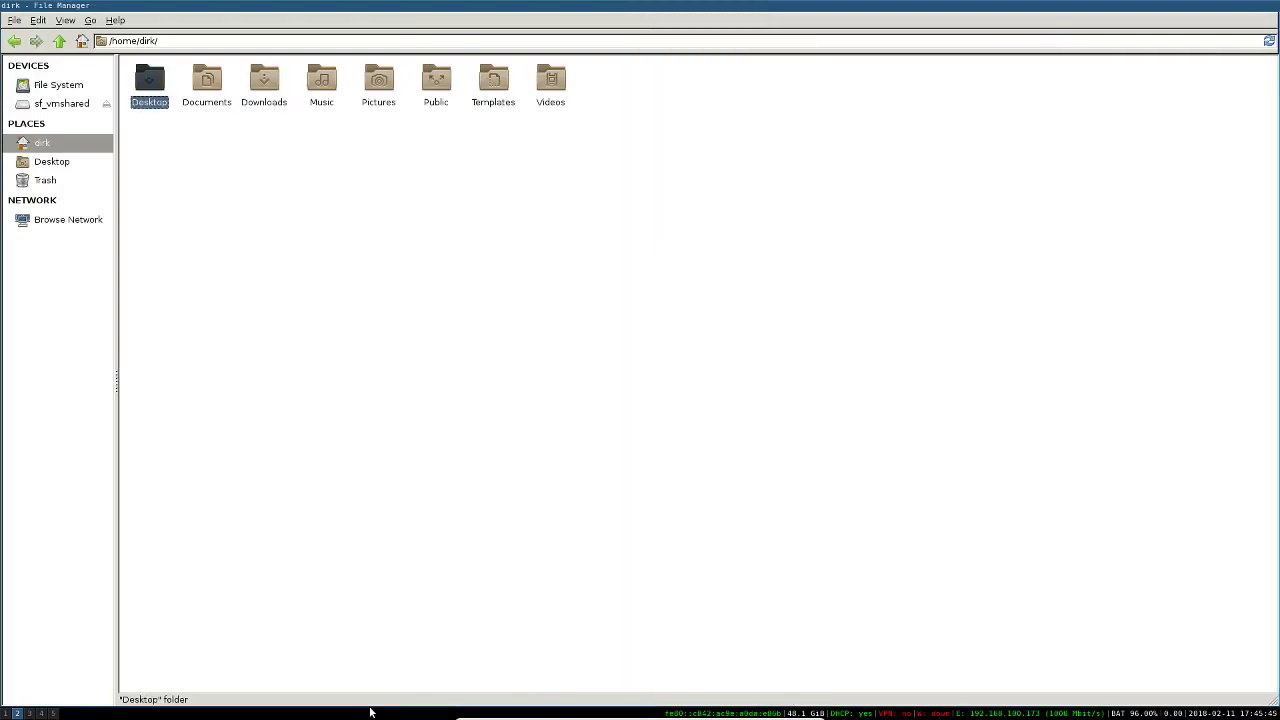
key("ctrl+w")
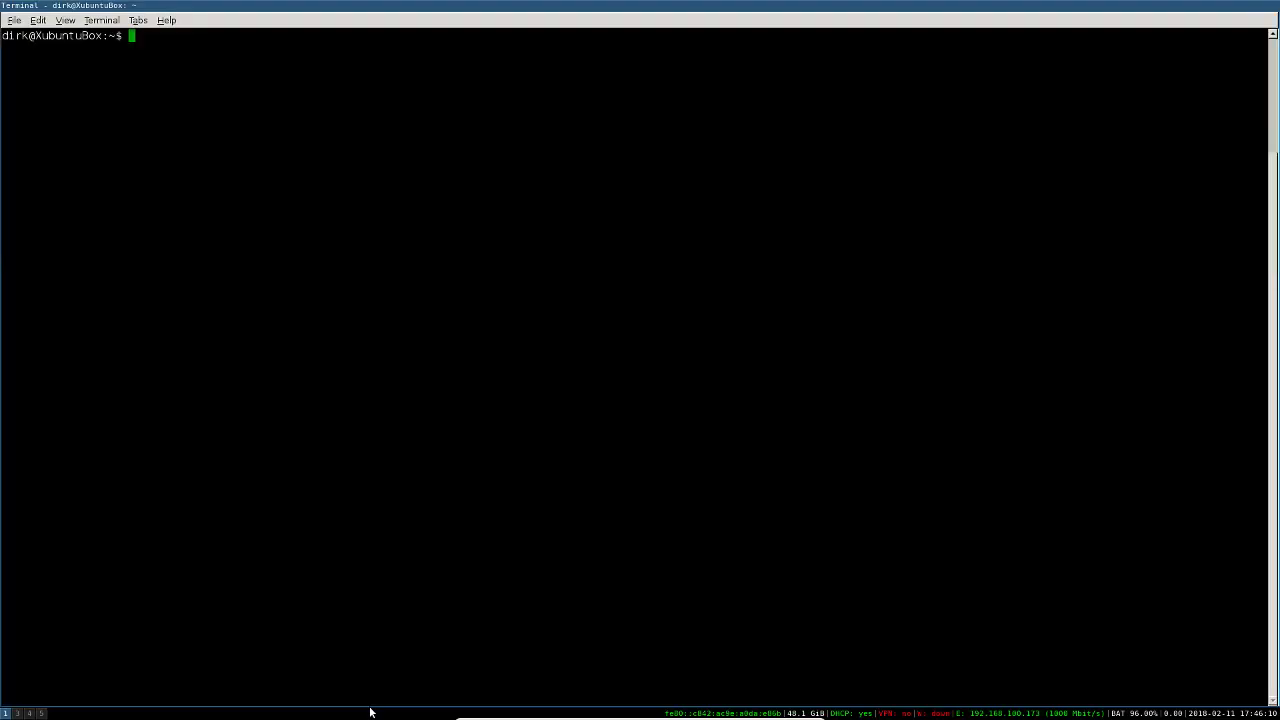
Step: Alternate between workspace 1 and the empty workspace 2, finishing on workspace 4
key("super+2")
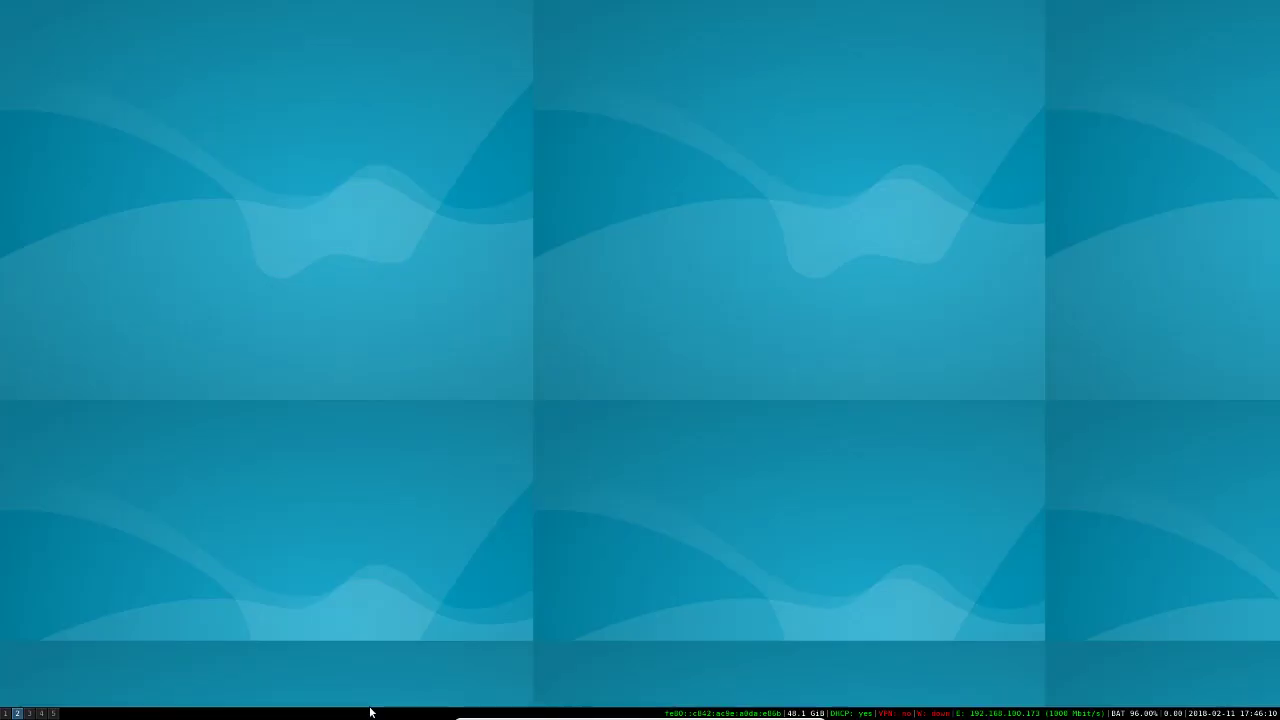
key("super+1")
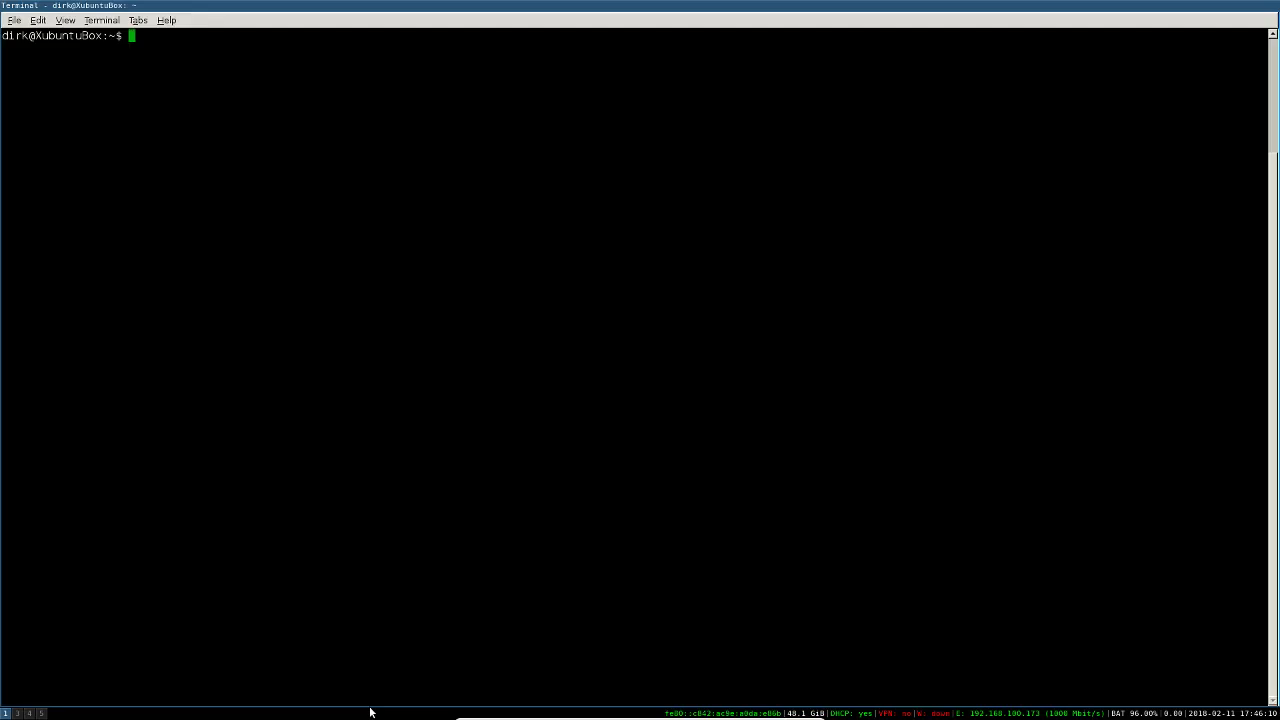
key("super+2")
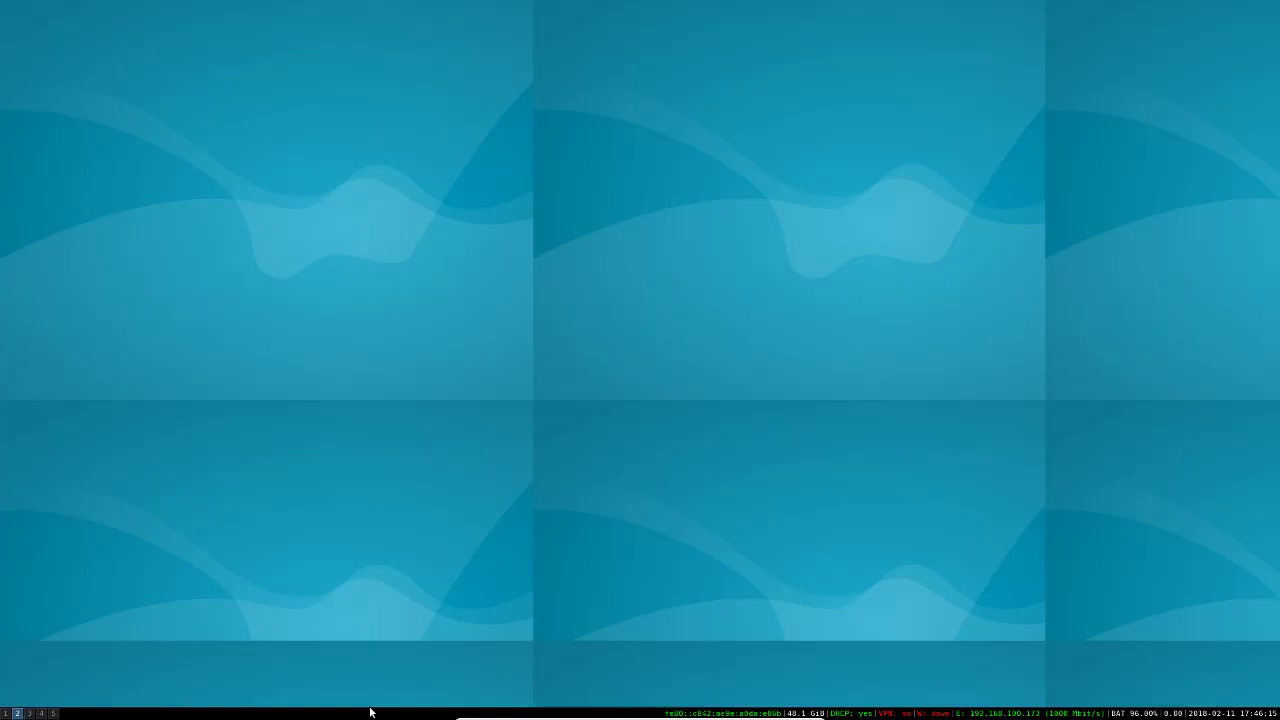
key("super+4")
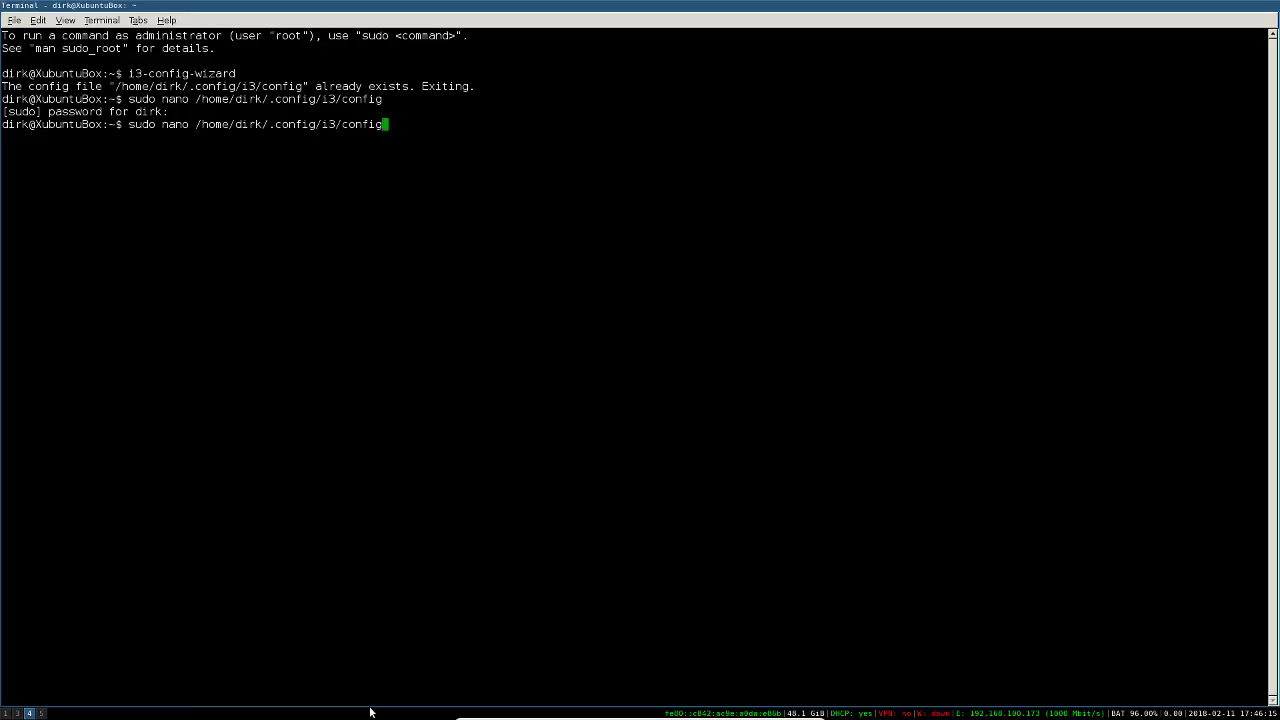
Step: Cycle through the workspaces, including the empty workspace 2, and finish on workspace 5
key("super+1")
key("super+4")
key("super+2")
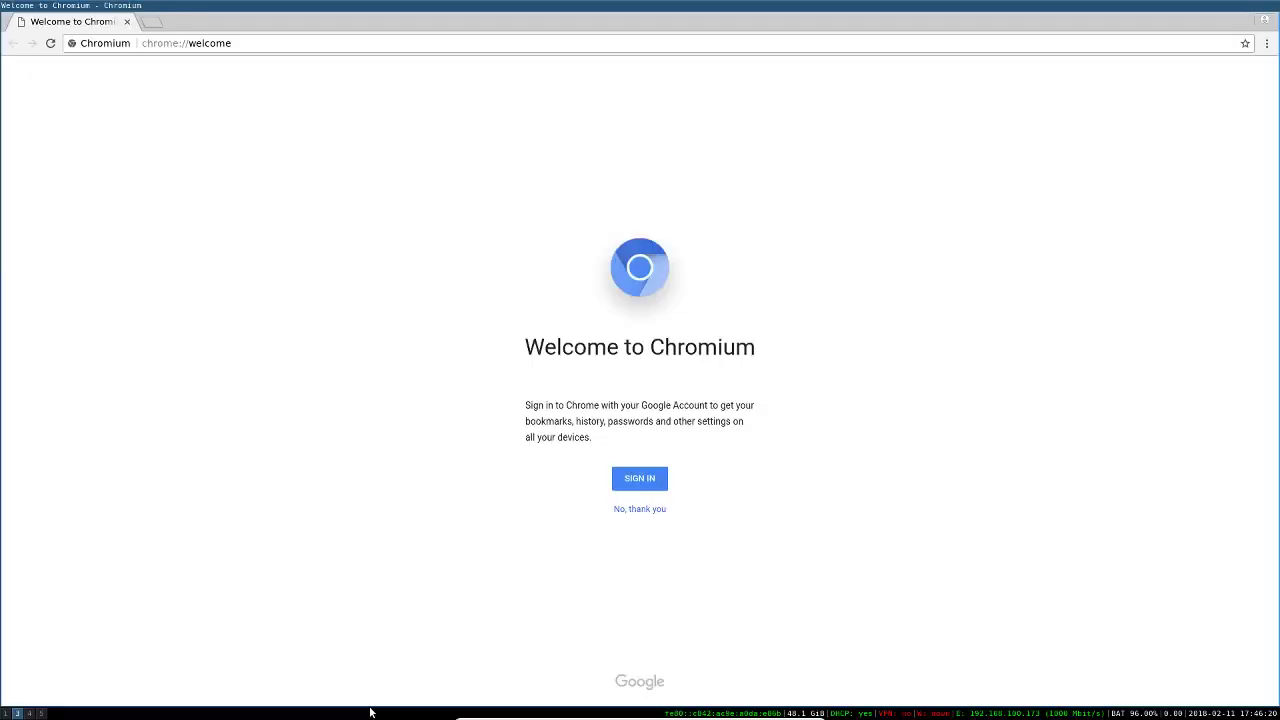
key("super+shift+q")
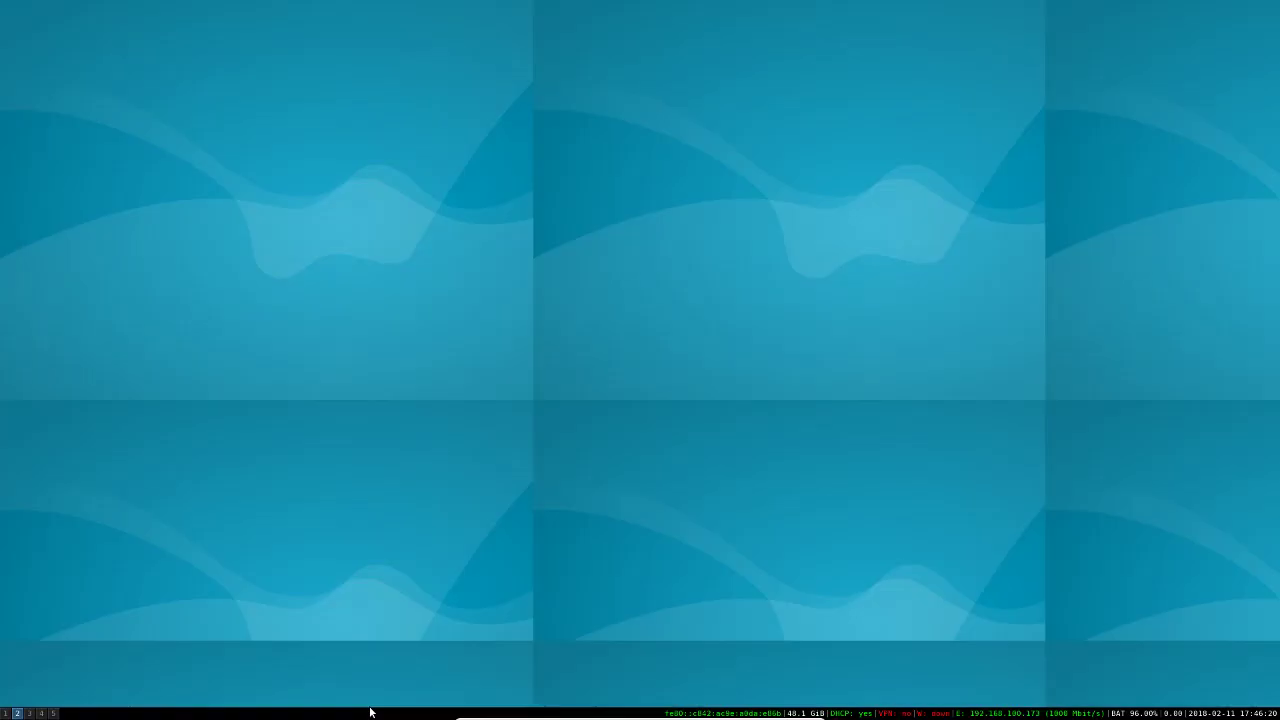
key("super+Return")
key("super+shift+q")
key("super+3")
key("super+4")
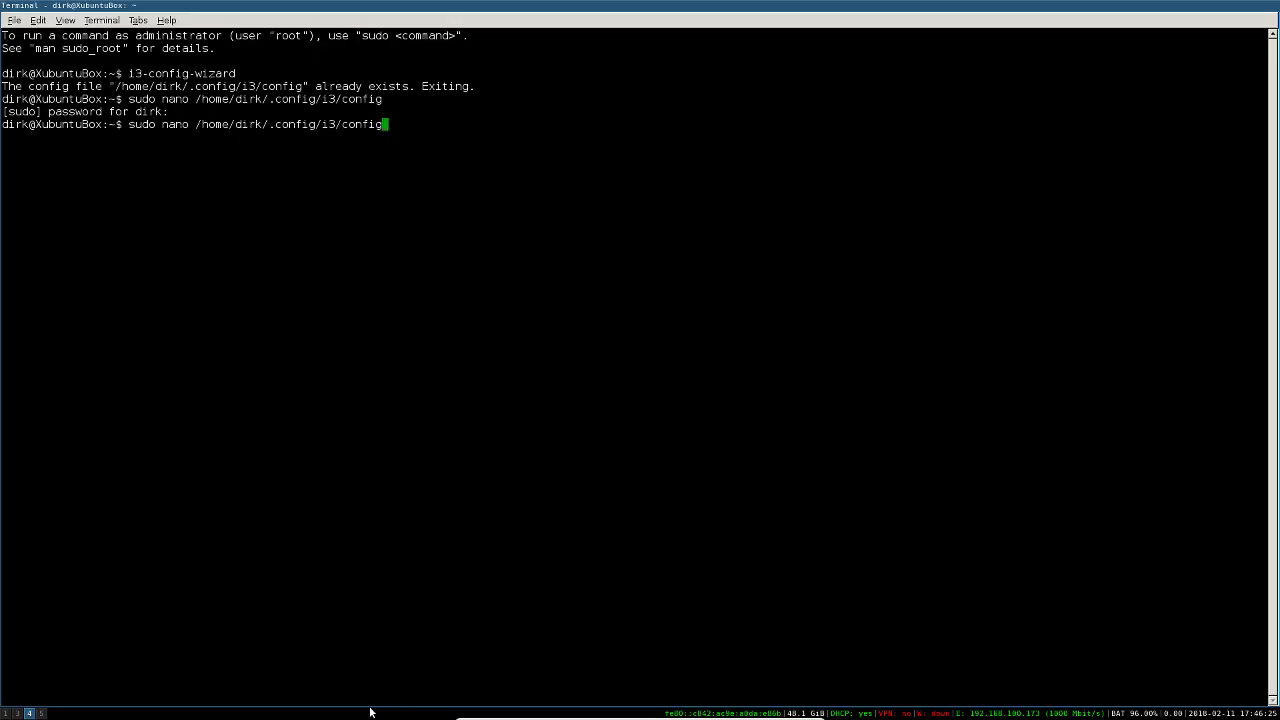
key("super+5")
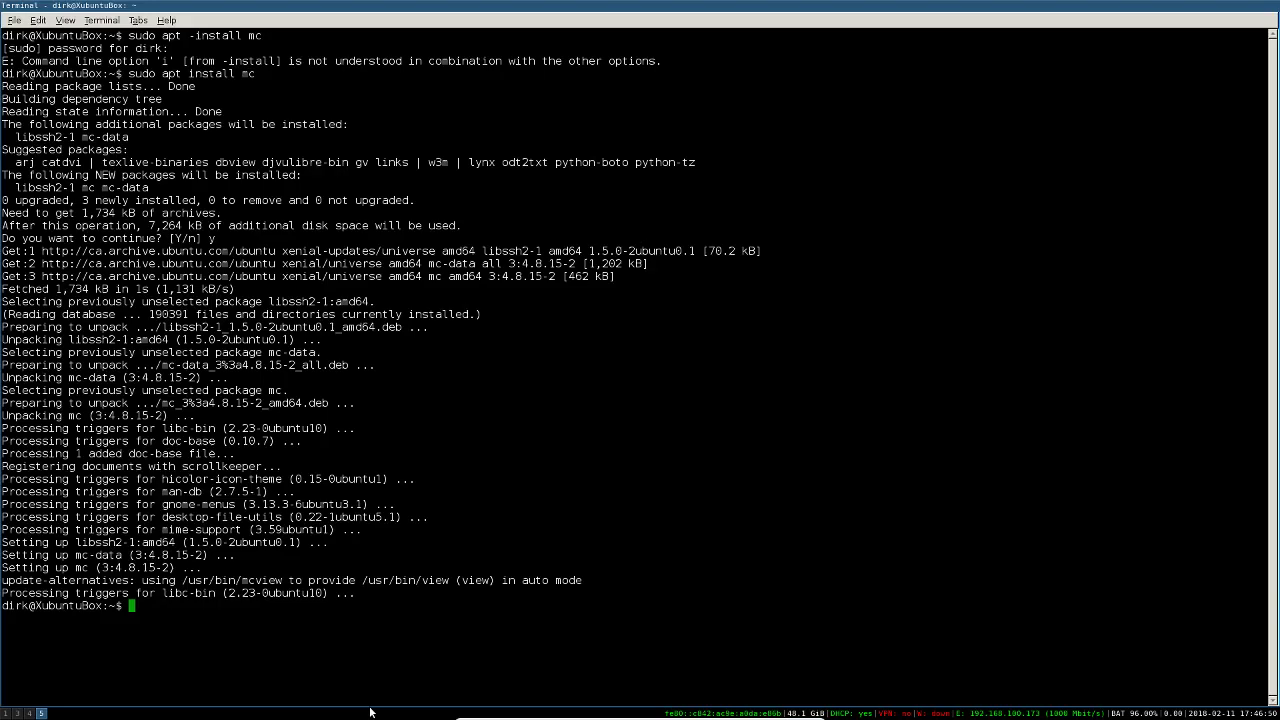
Step: Try to launch basilisk from the application launcher on workspace 5
key("super+d")
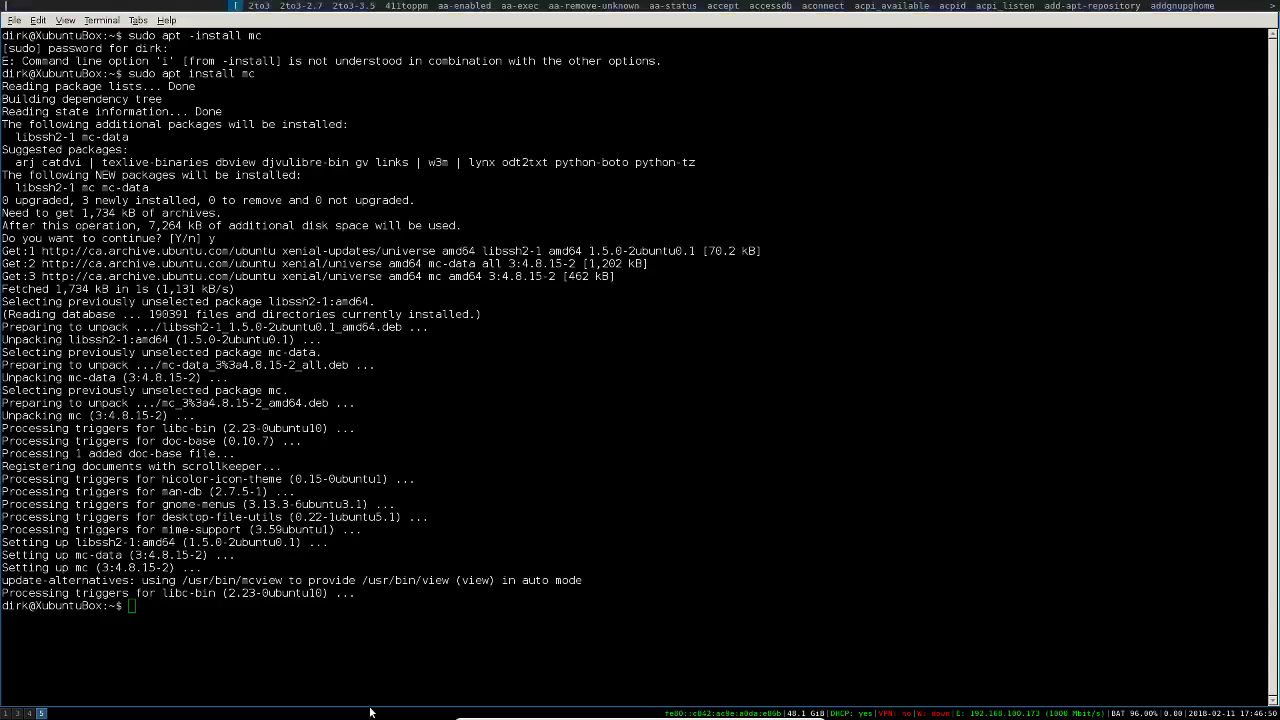
type("bs")
key("BackSpace")
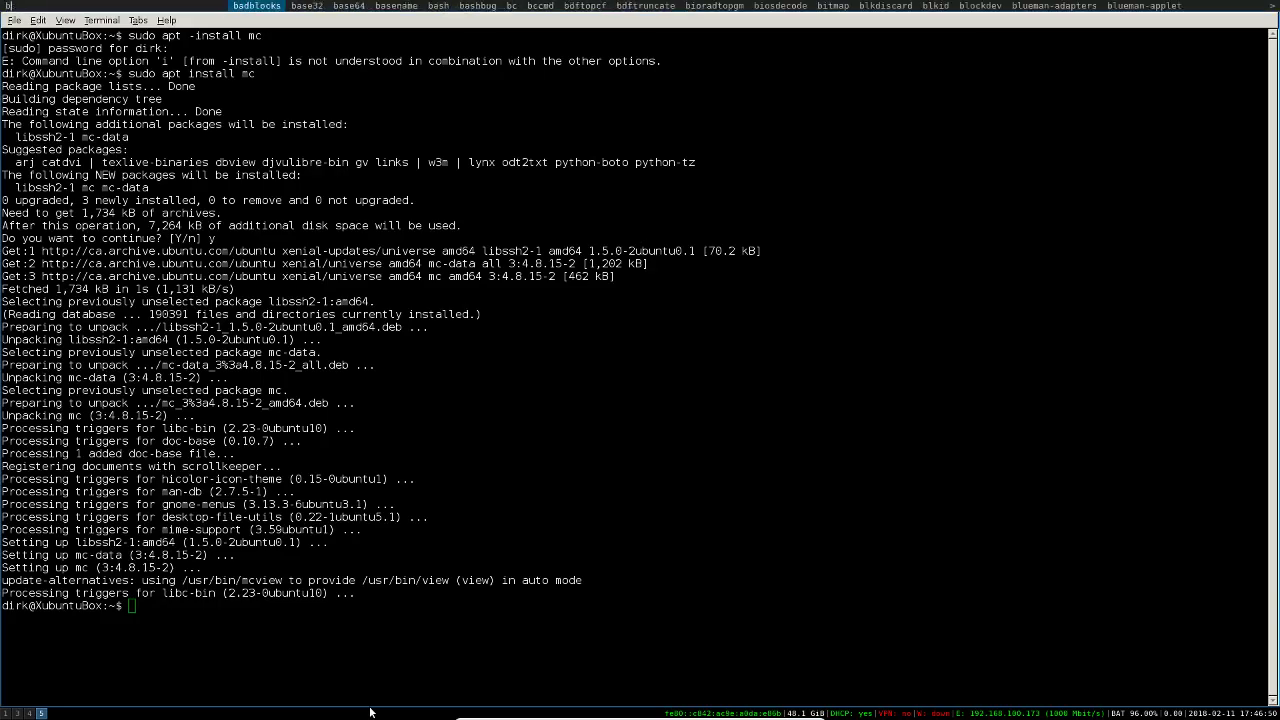
type("asilisk")
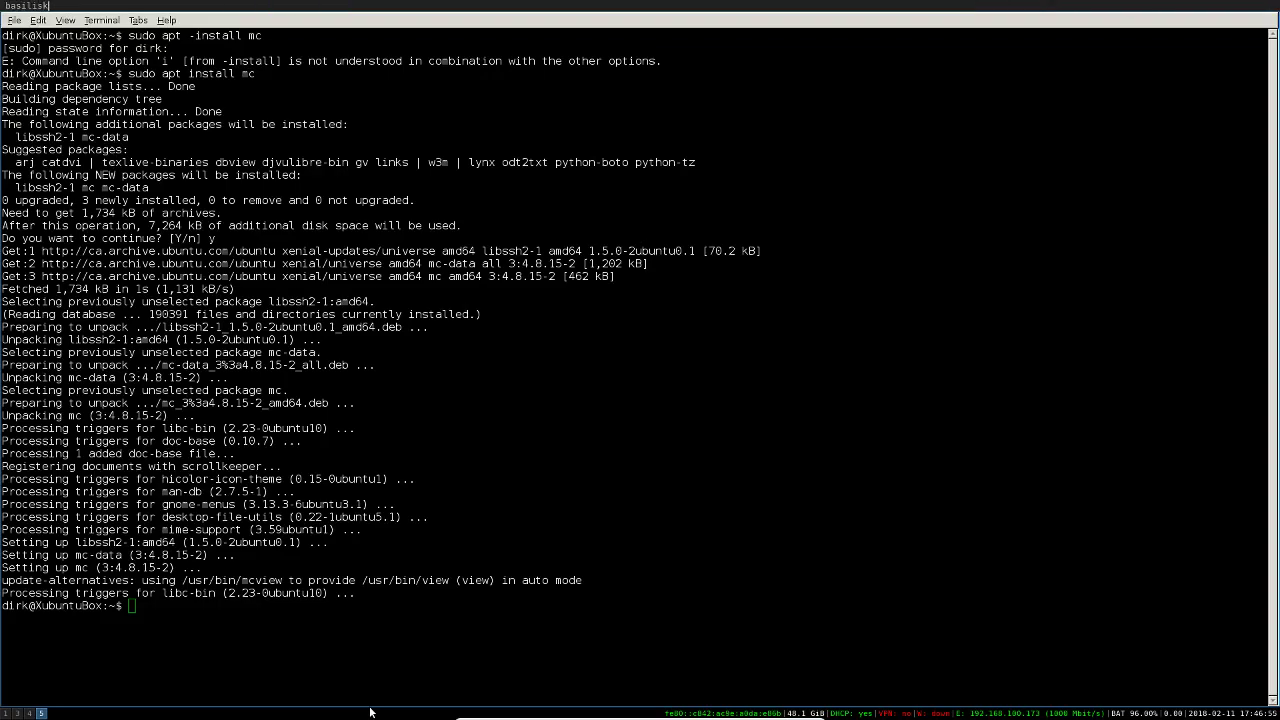
key("Return")
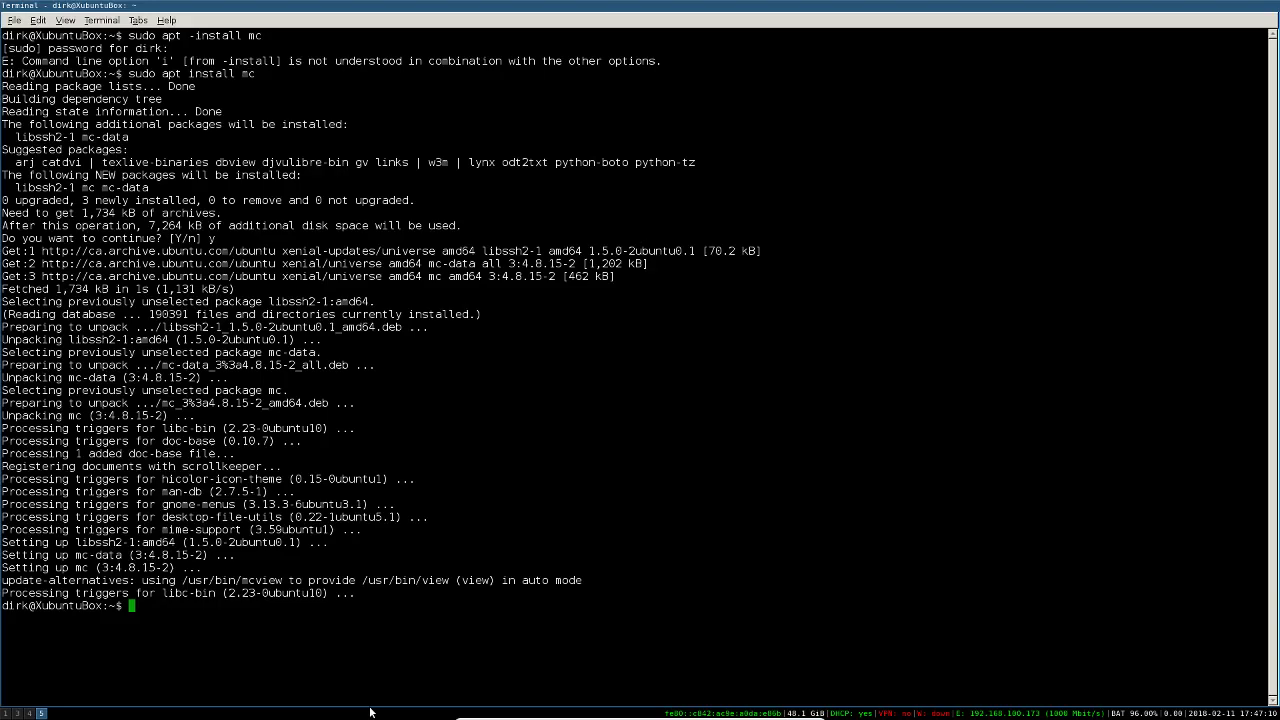
Step: Try to change into an apps directory with cd apps, and list the home directory's contents
type("co")
type(" apps")
key("Return")
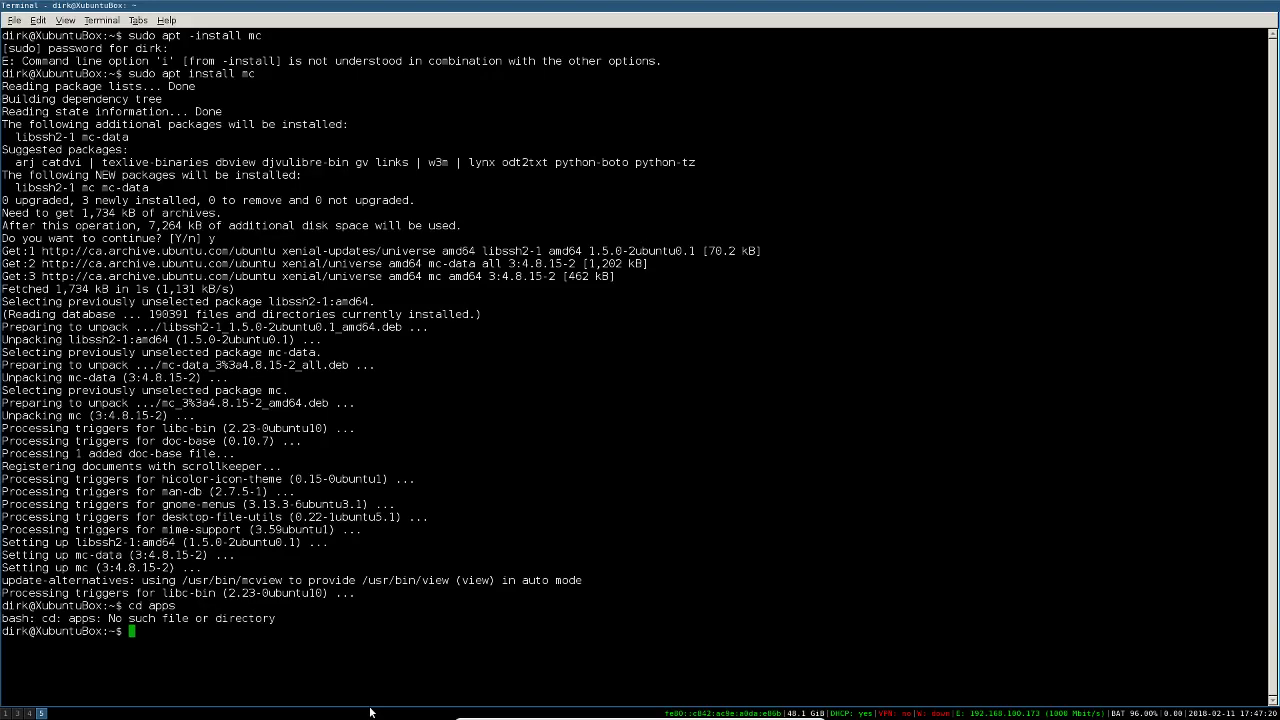
type("ls")
key("Return")
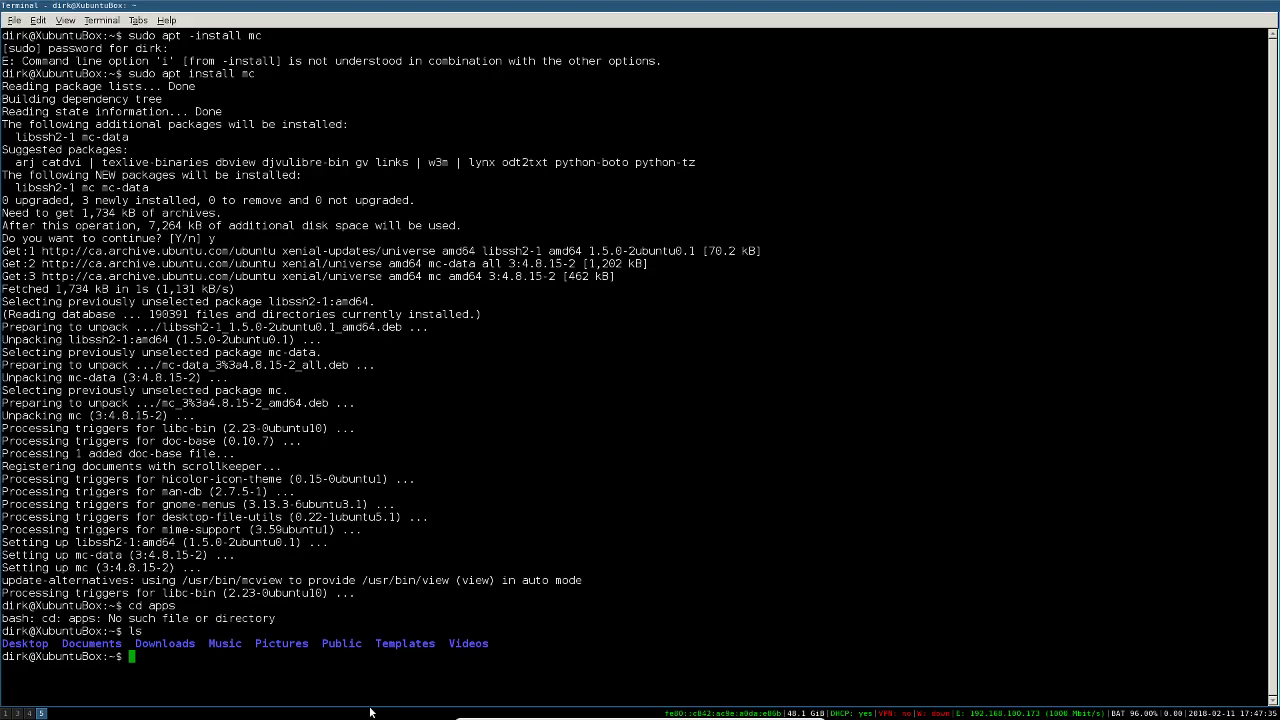
Step: Change into the Downloads directory in the terminal and list its contents twice
type("cd dow")
key("BackSpace")
key("BackSpace")
key("BackSpace")
type("Dow")
key("Tab")
key("Return")
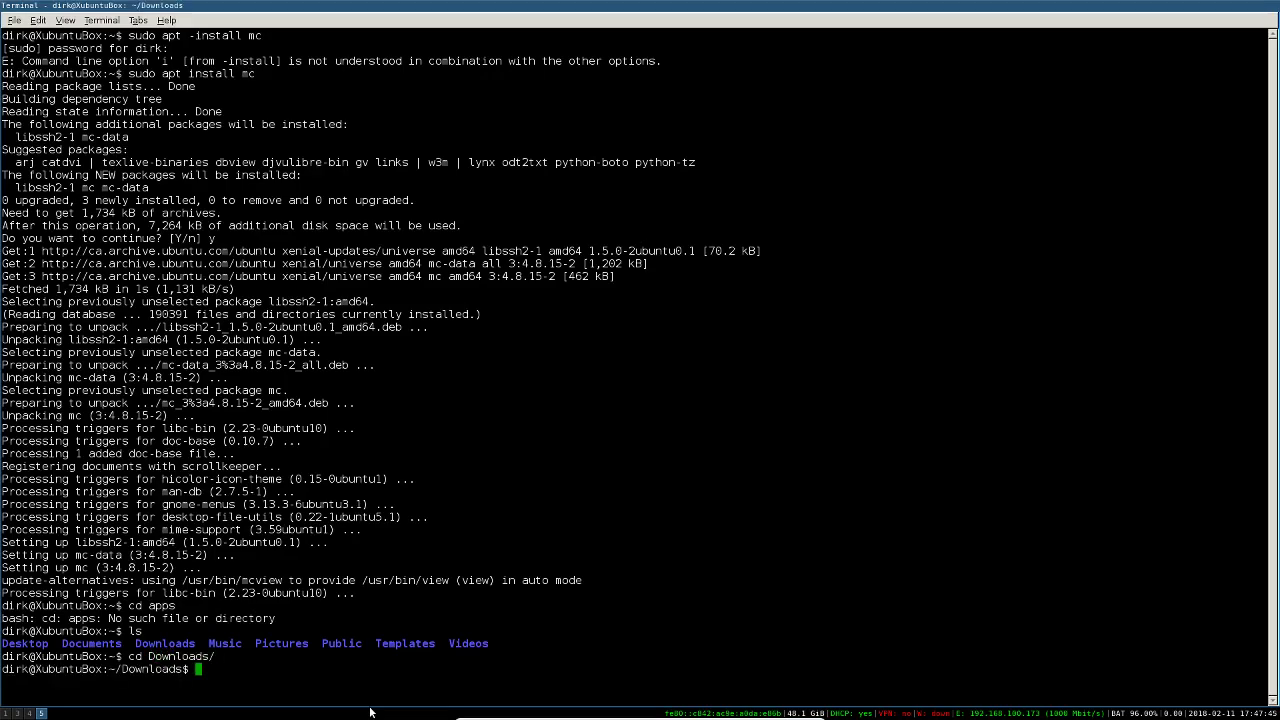
type("ls")
key("Return")
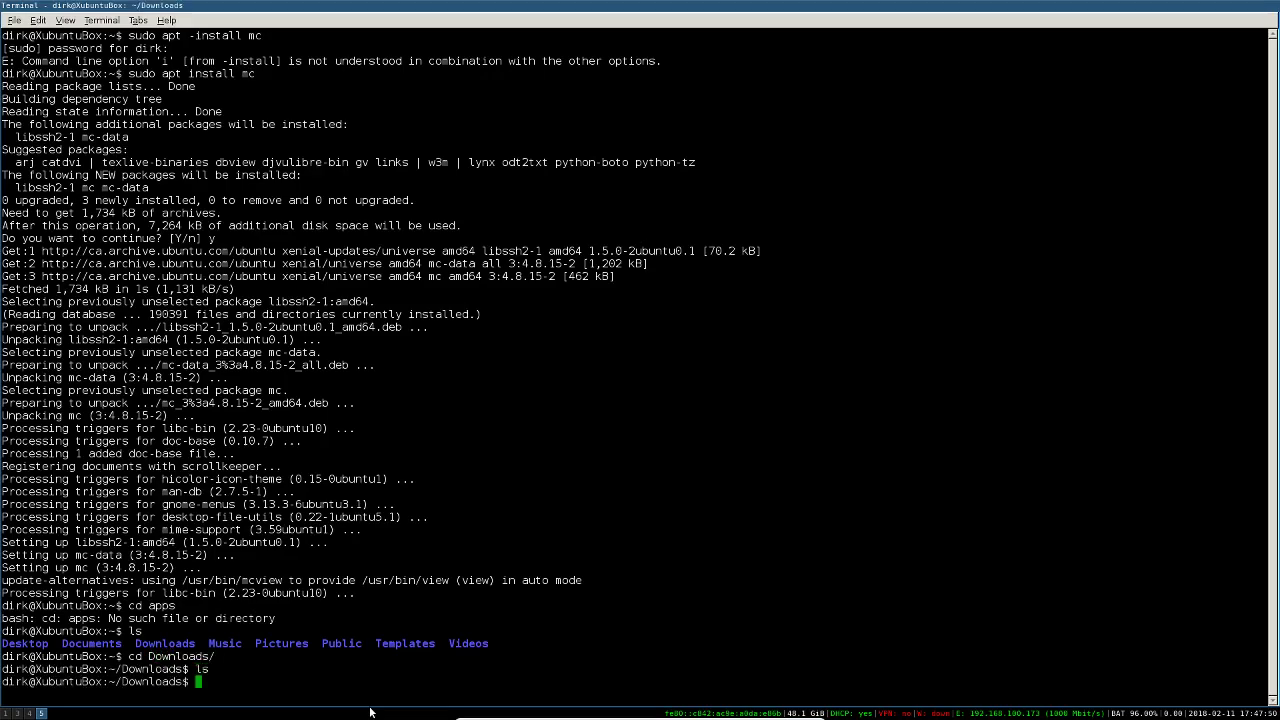
type("ls")
key("Return")
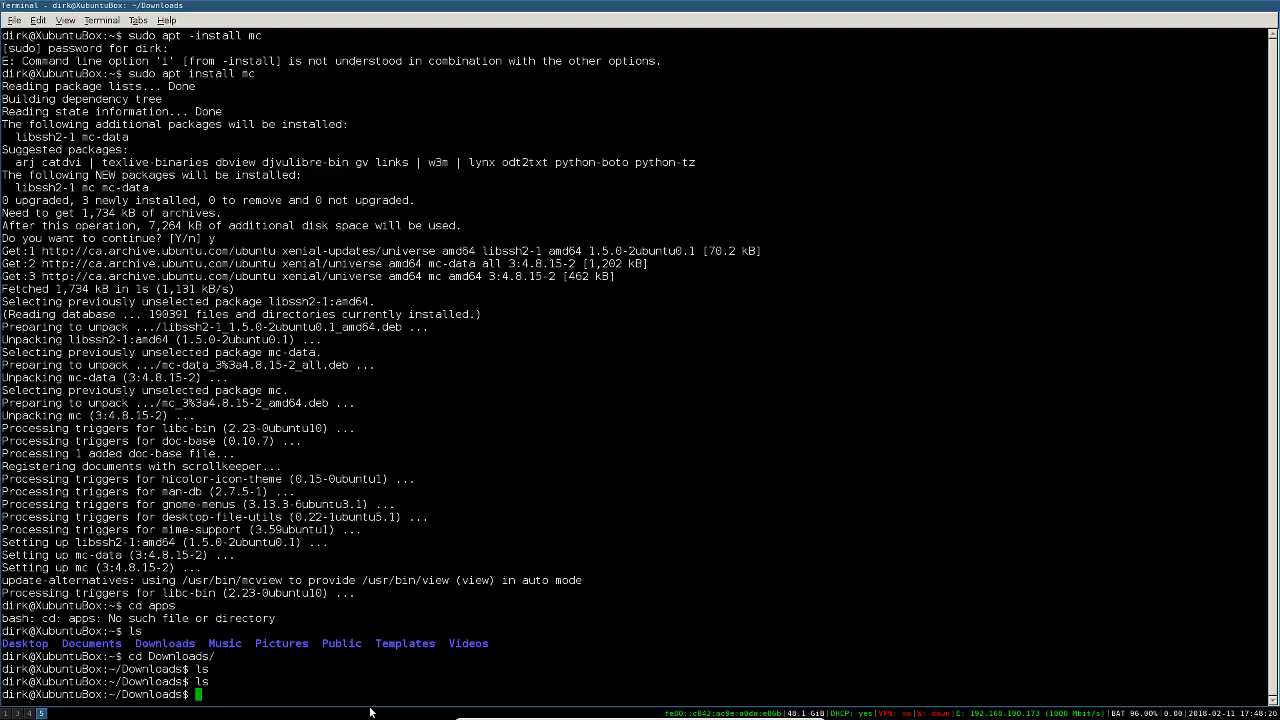
Step: Try to run the command sudo shutdowm in the terminal
type("shutdowm")
key("Left")
key("Left")
key("Left")
key("Left")
key("Left")
key("Left")
key("Left")
key("Left")
type("sudo")
key("Return")
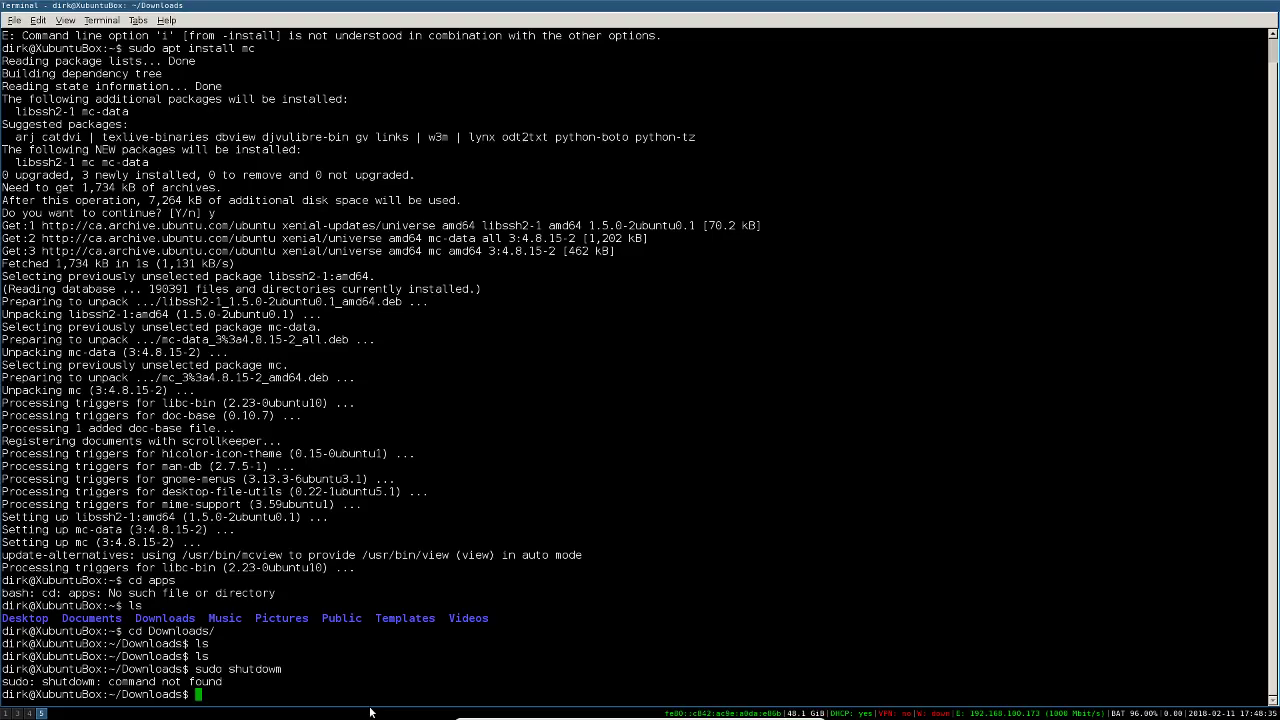
Step: Try to switch to the root account with su, submitting its password prompt, and run sudo without arguments
type("su")
key("Return")
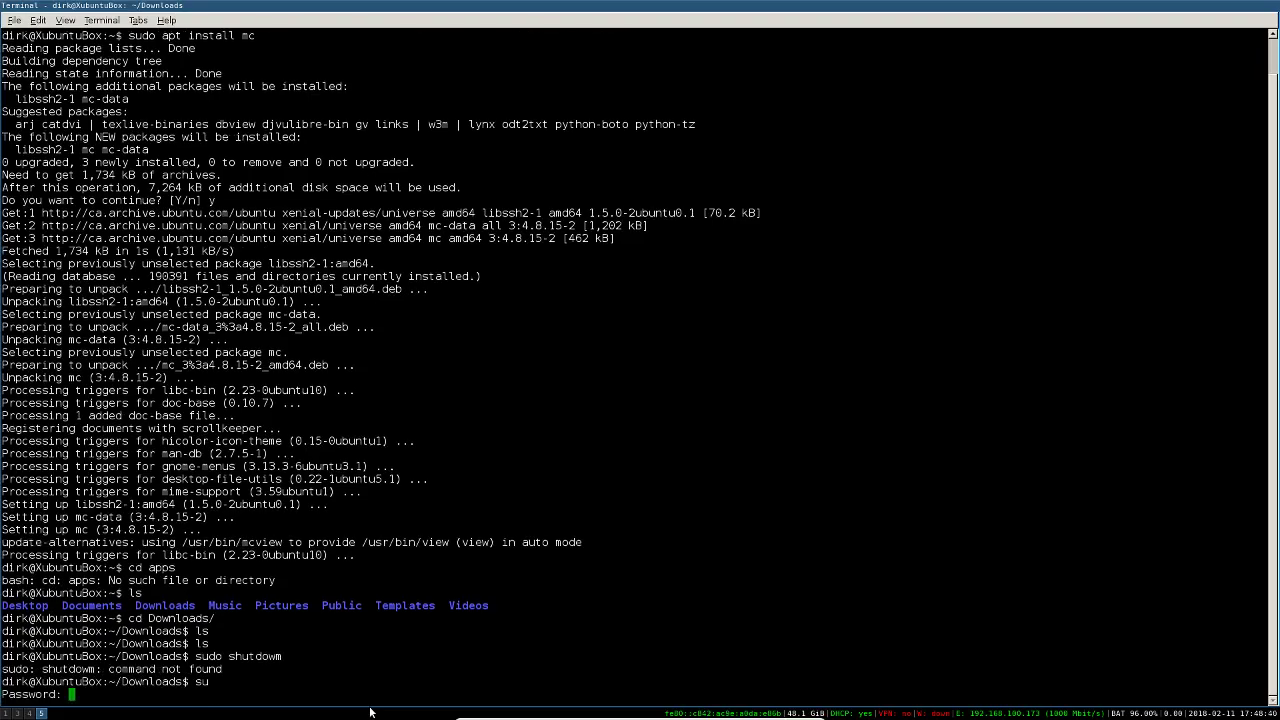
key("Return")
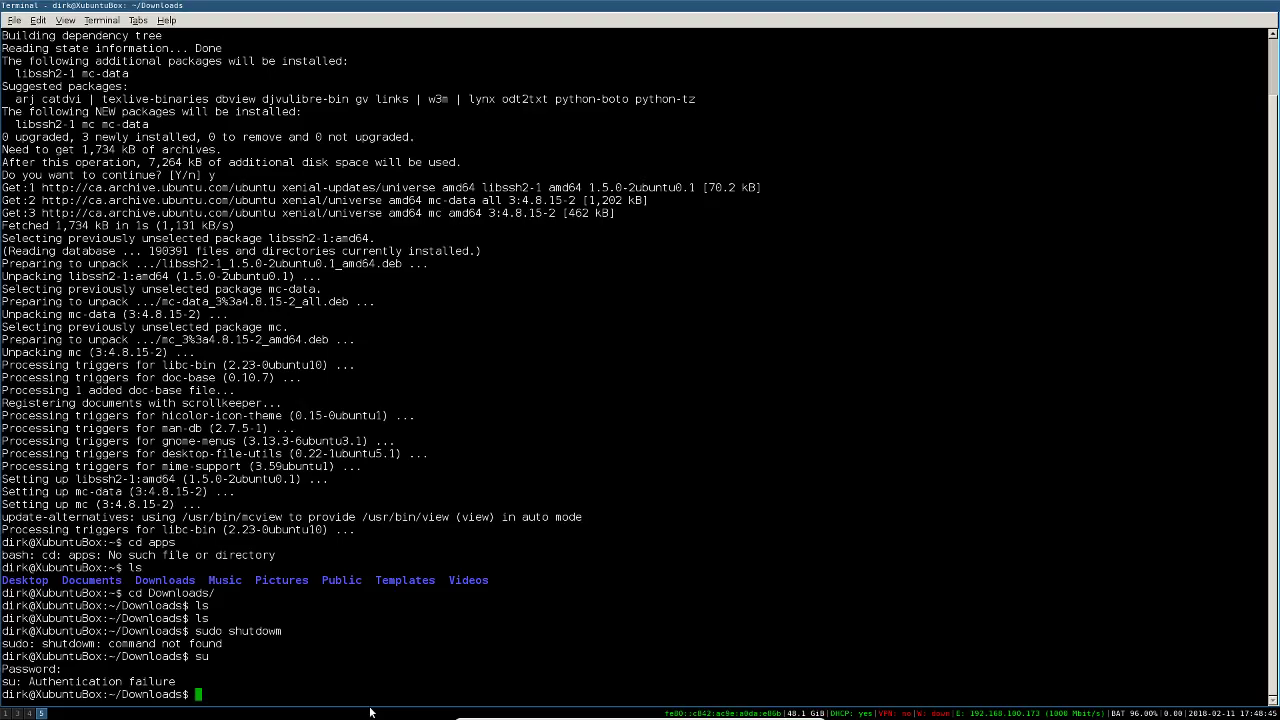
type("sudo")
key("Return")
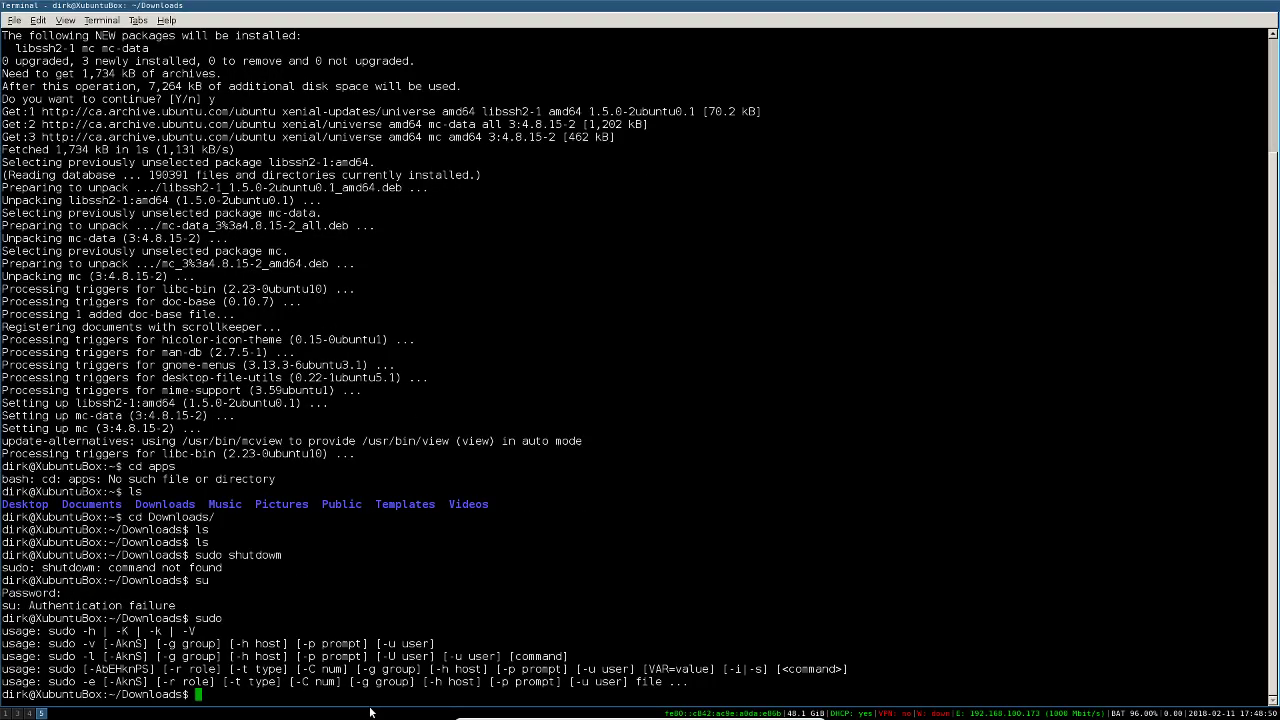
Step: Schedule the virtual machine's shutdown from the terminal with sudo shutdown
type("sudo")
type("shutdown")
key("BackSpace")
key("BackSpace")
type("own")
key("Return")
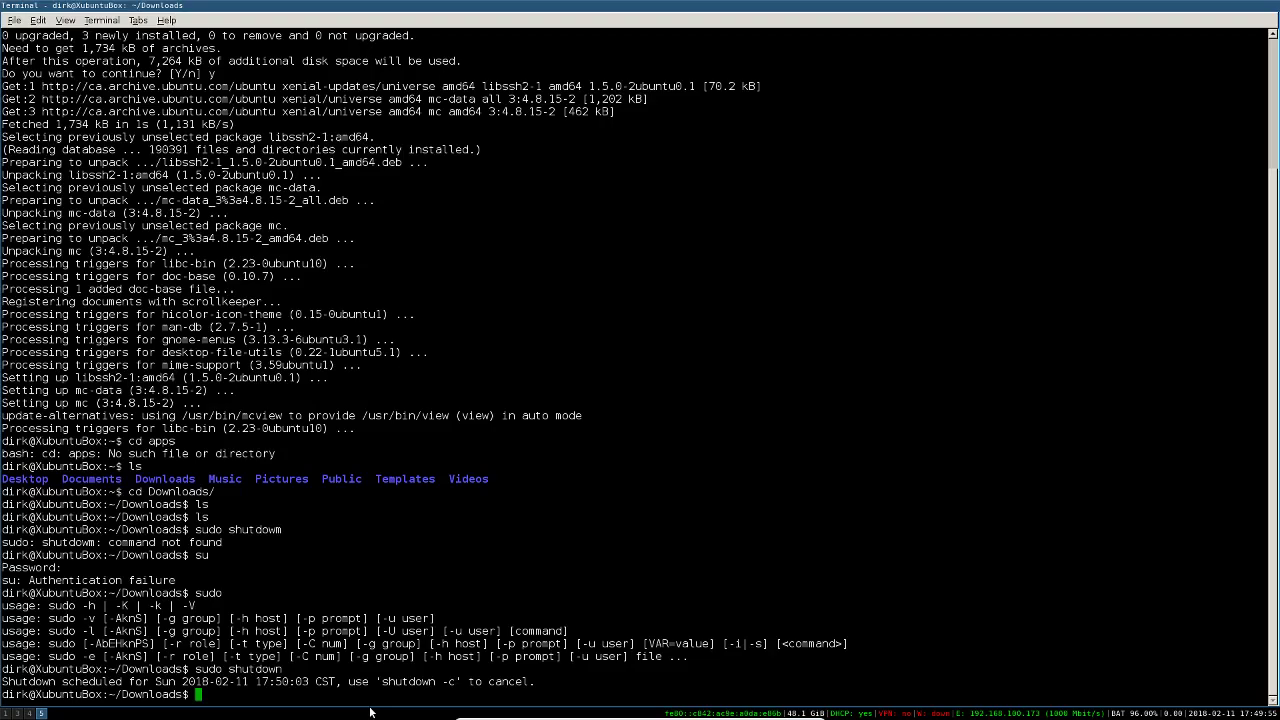
Step: Leave the virtual machine's full-screen view and close Oracle VM VirtualBox Manager on the host
key("Control_R+f")
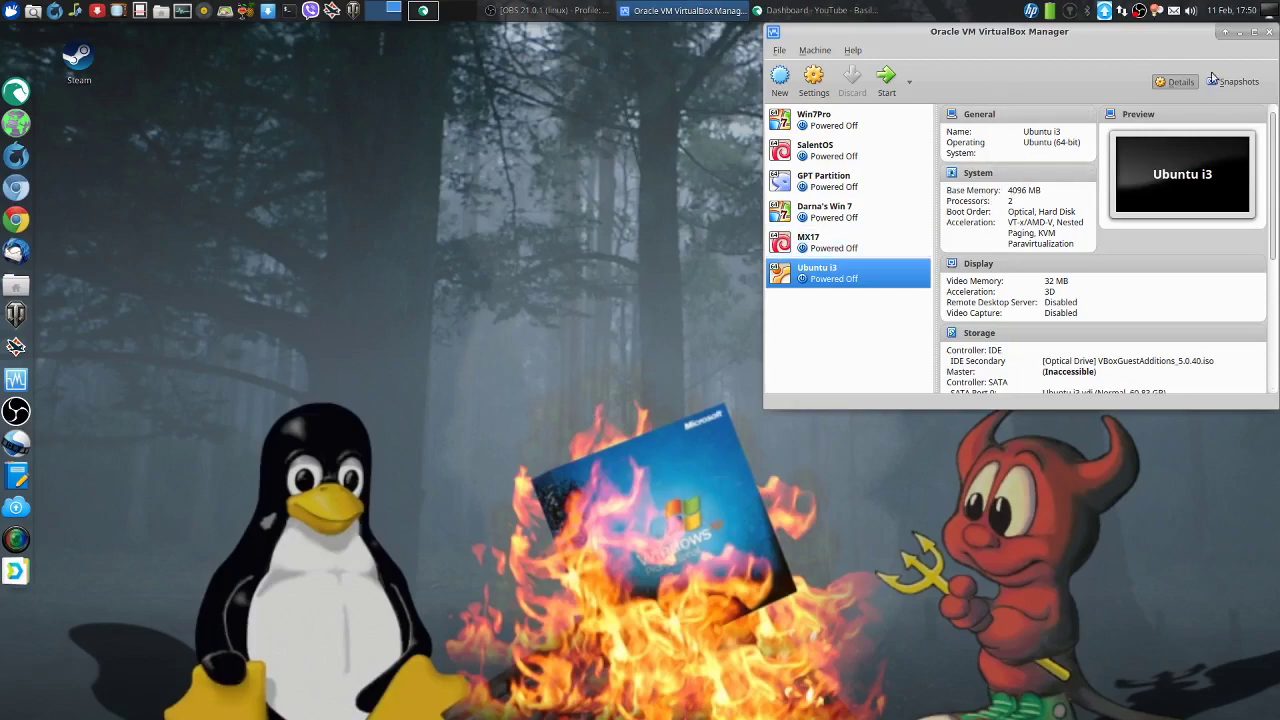
left_click(1269, 31)
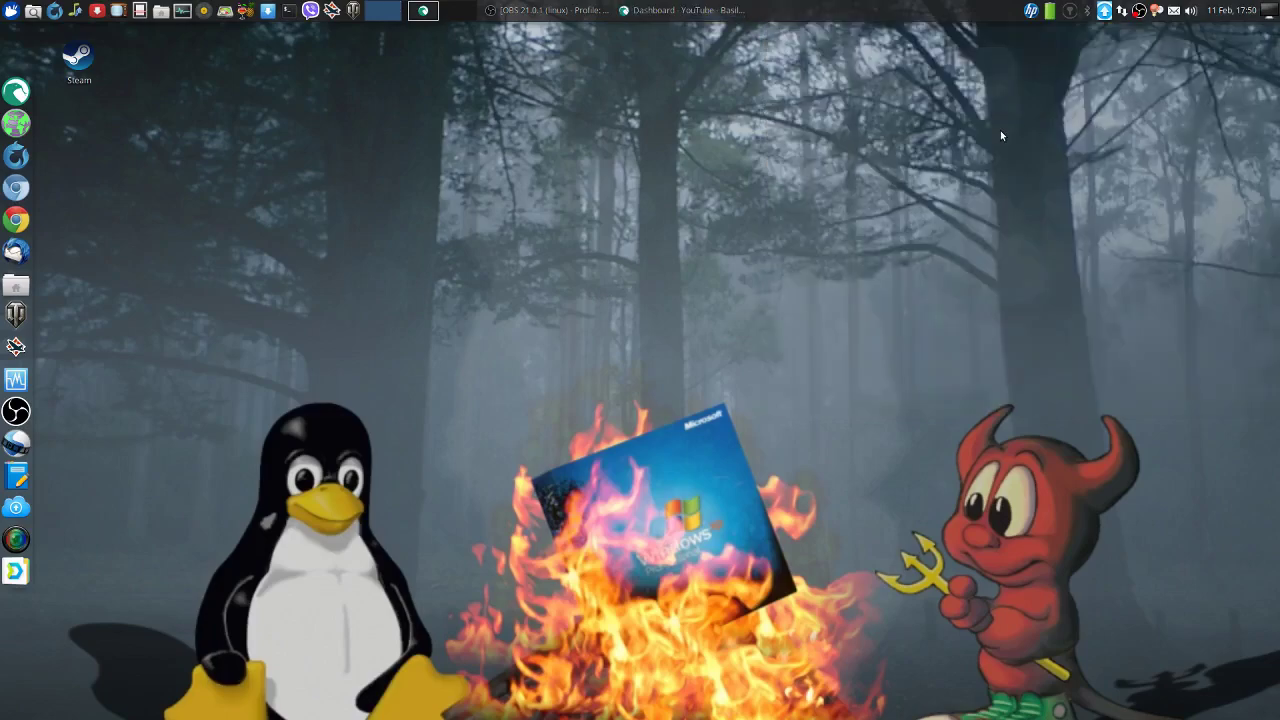